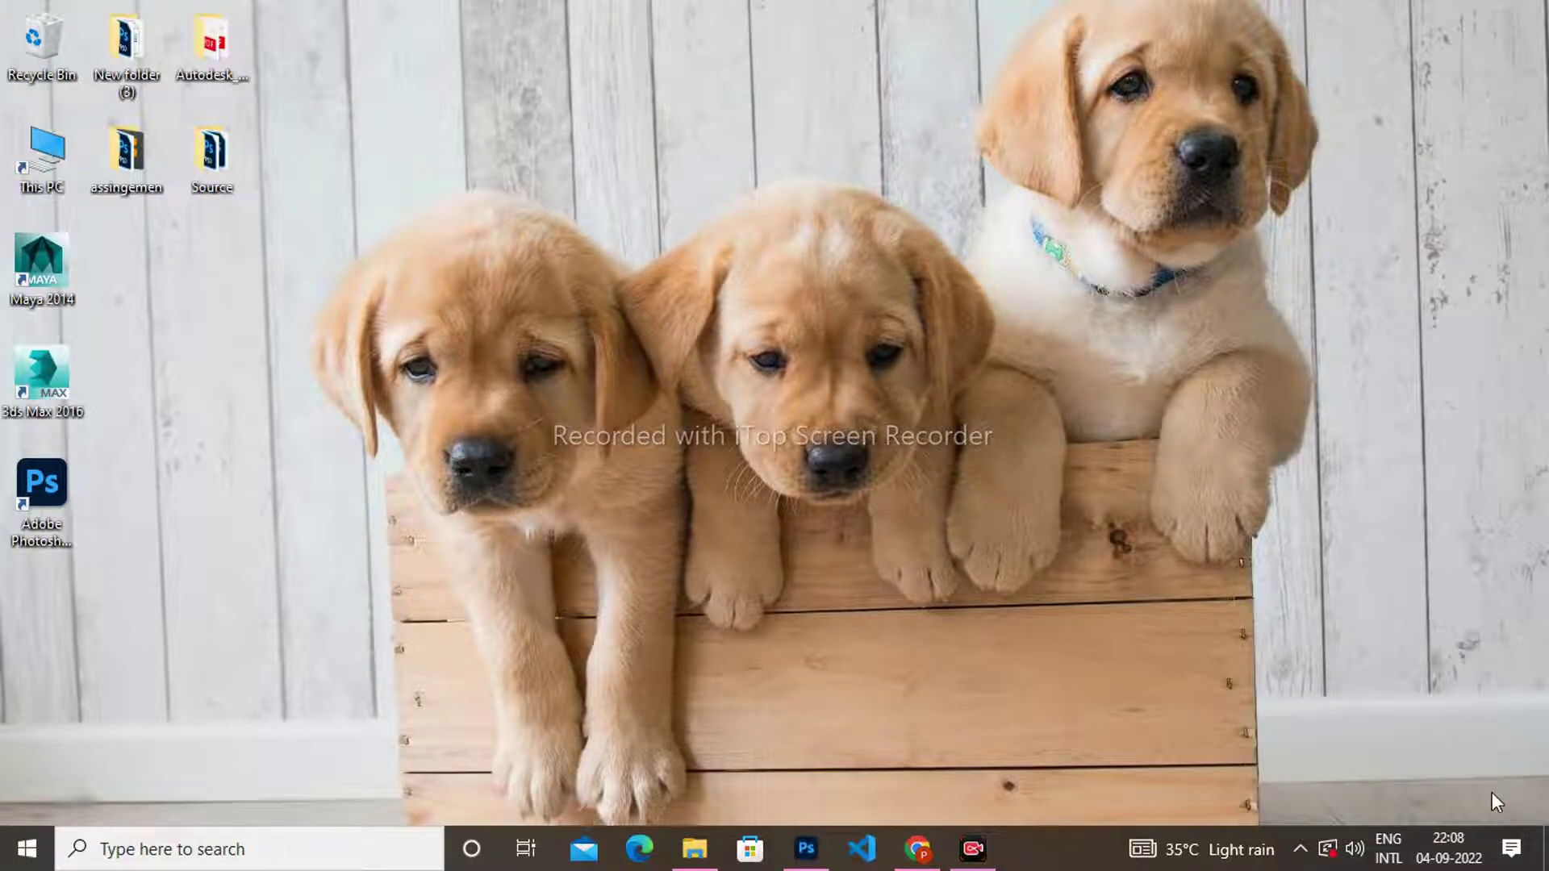
Restore the Photoshop window with the blank 2000 × 2000 px Untitled-1 document and bring up the File menu.
left_click(804, 849)
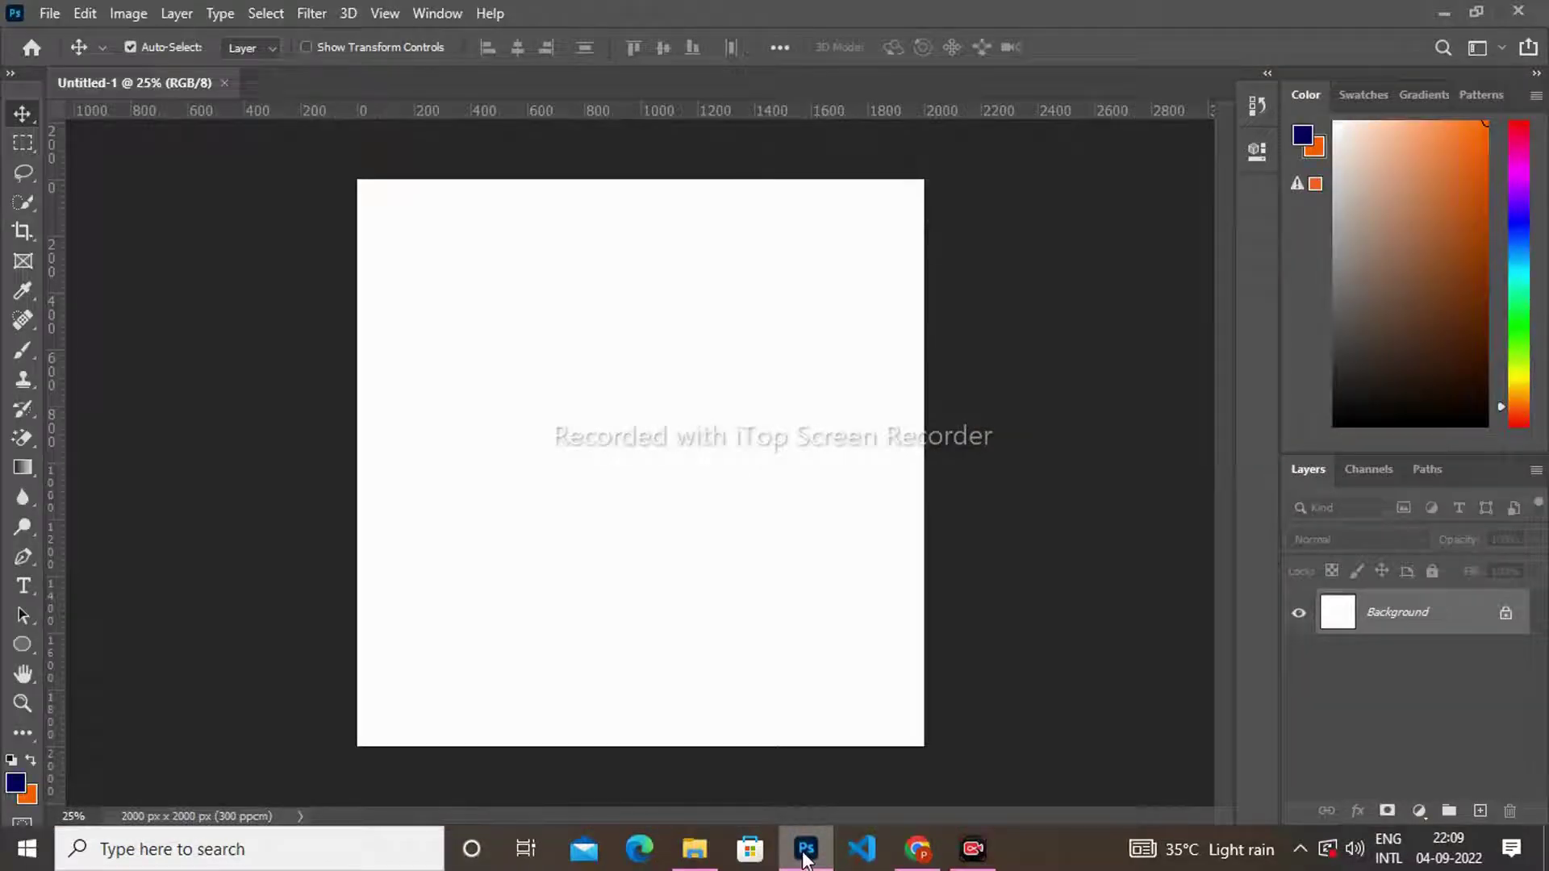
left_click(58, 11)
Open pexels-asad-photo-maldives-1024963.jpg from the png folder as a second document.
left_click(68, 58)
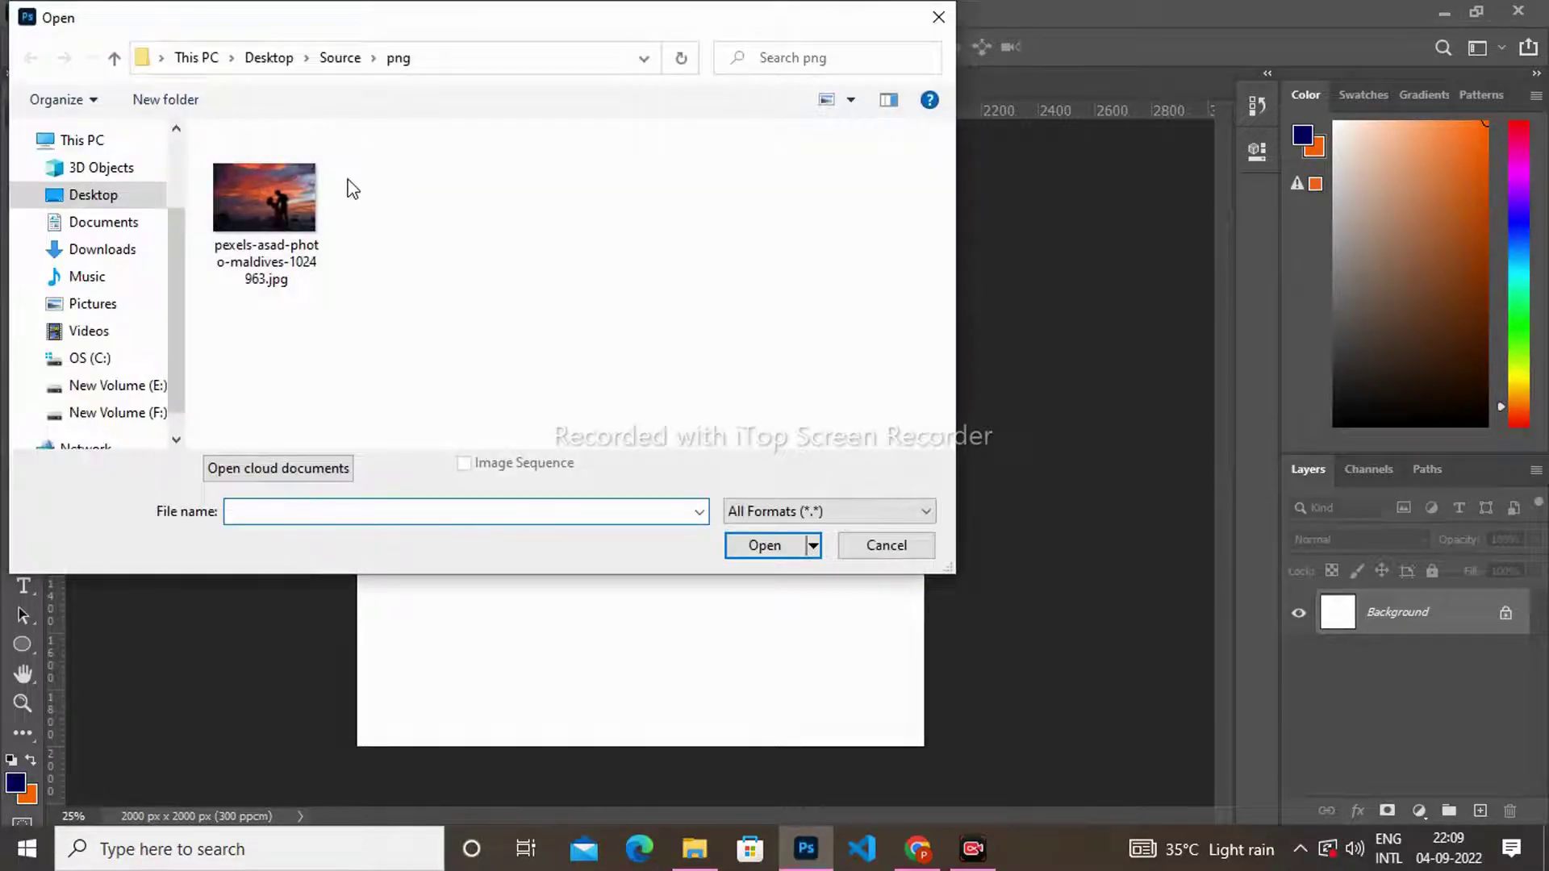
left_click(272, 197)
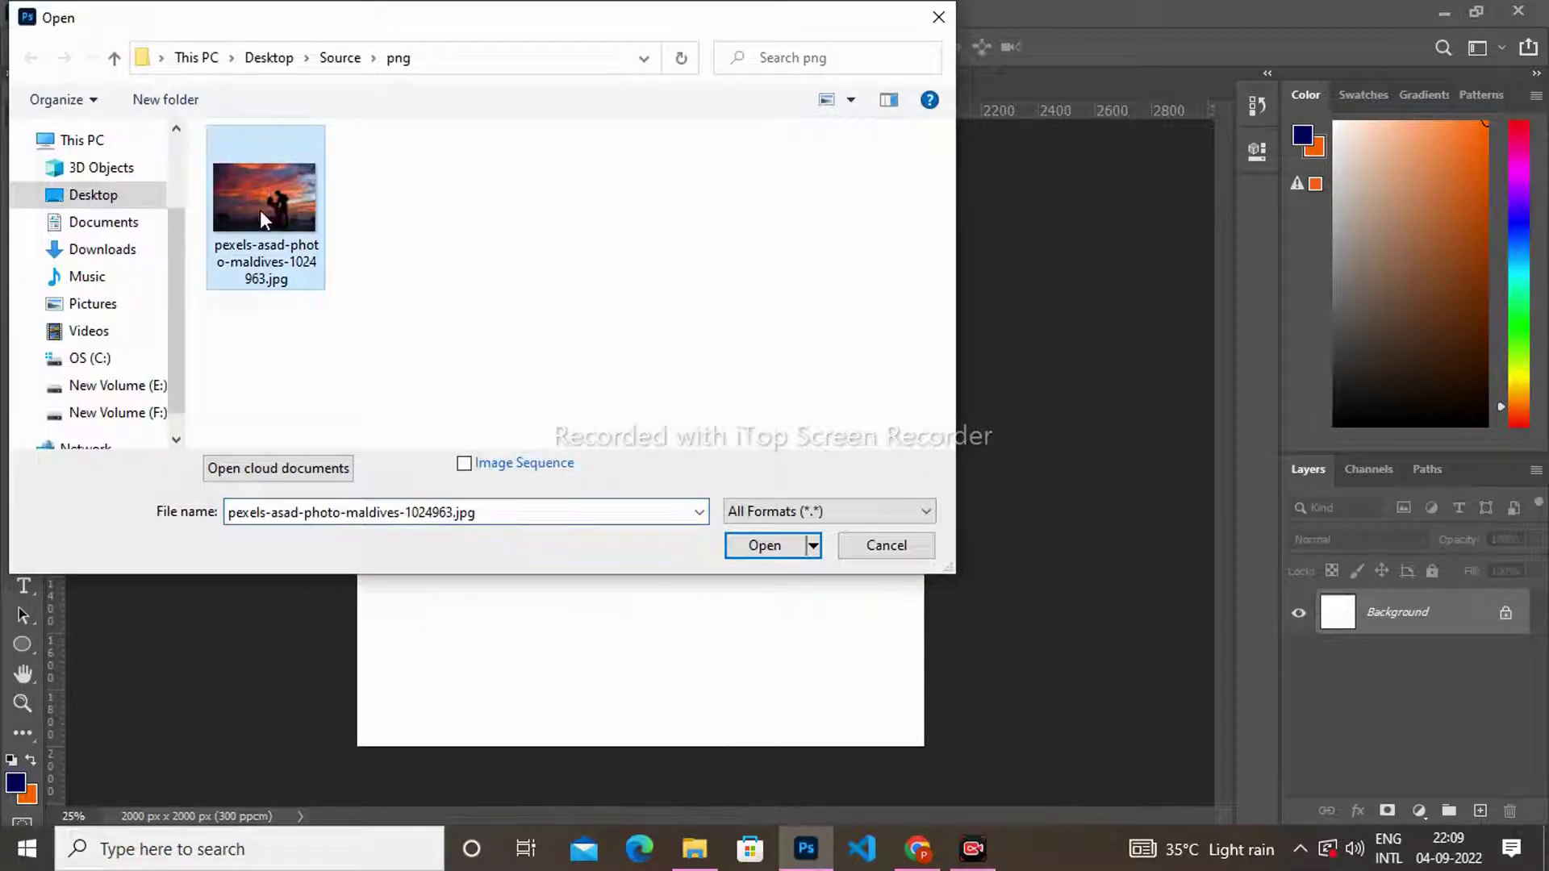
left_click(779, 552)
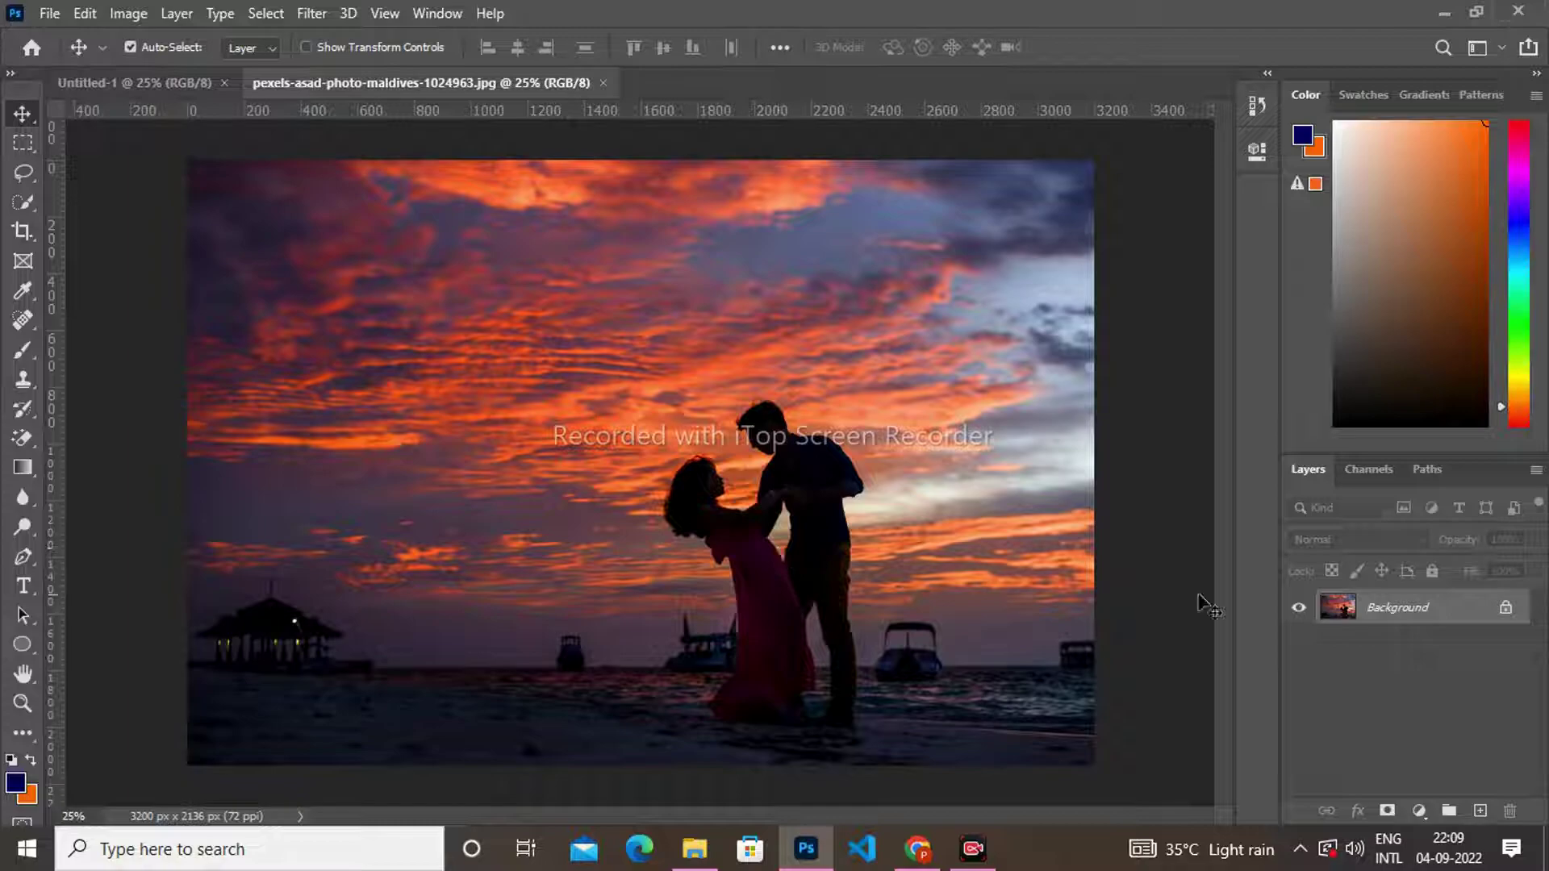
Unlock the Background as Layer 0 and draw a roughly 1272 × 1252 px circle over the couple.
left_click(1503, 610)
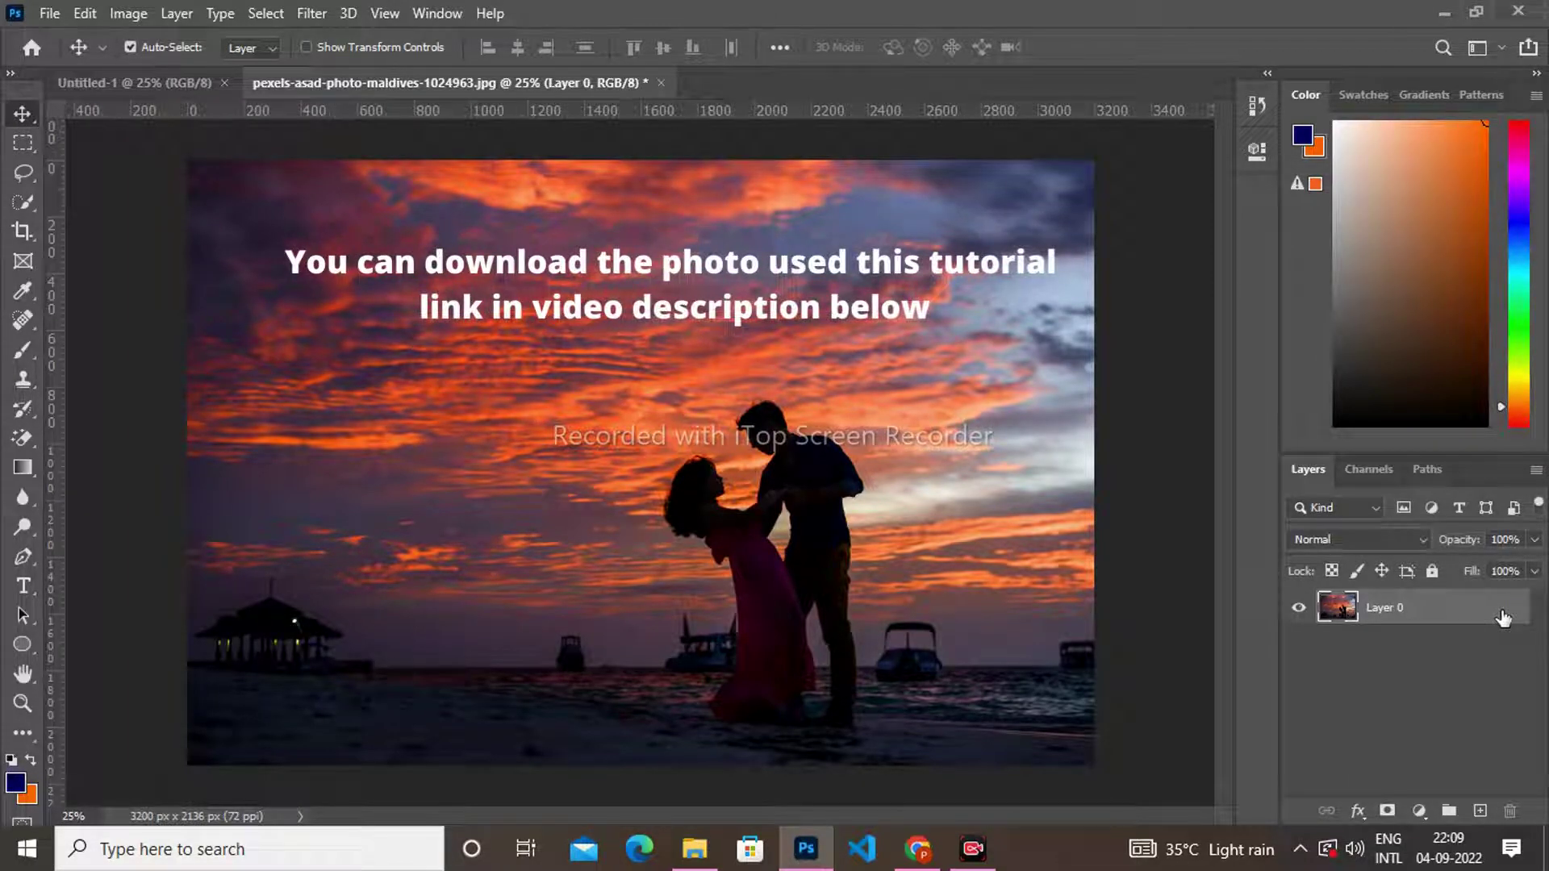
left_click(25, 646)
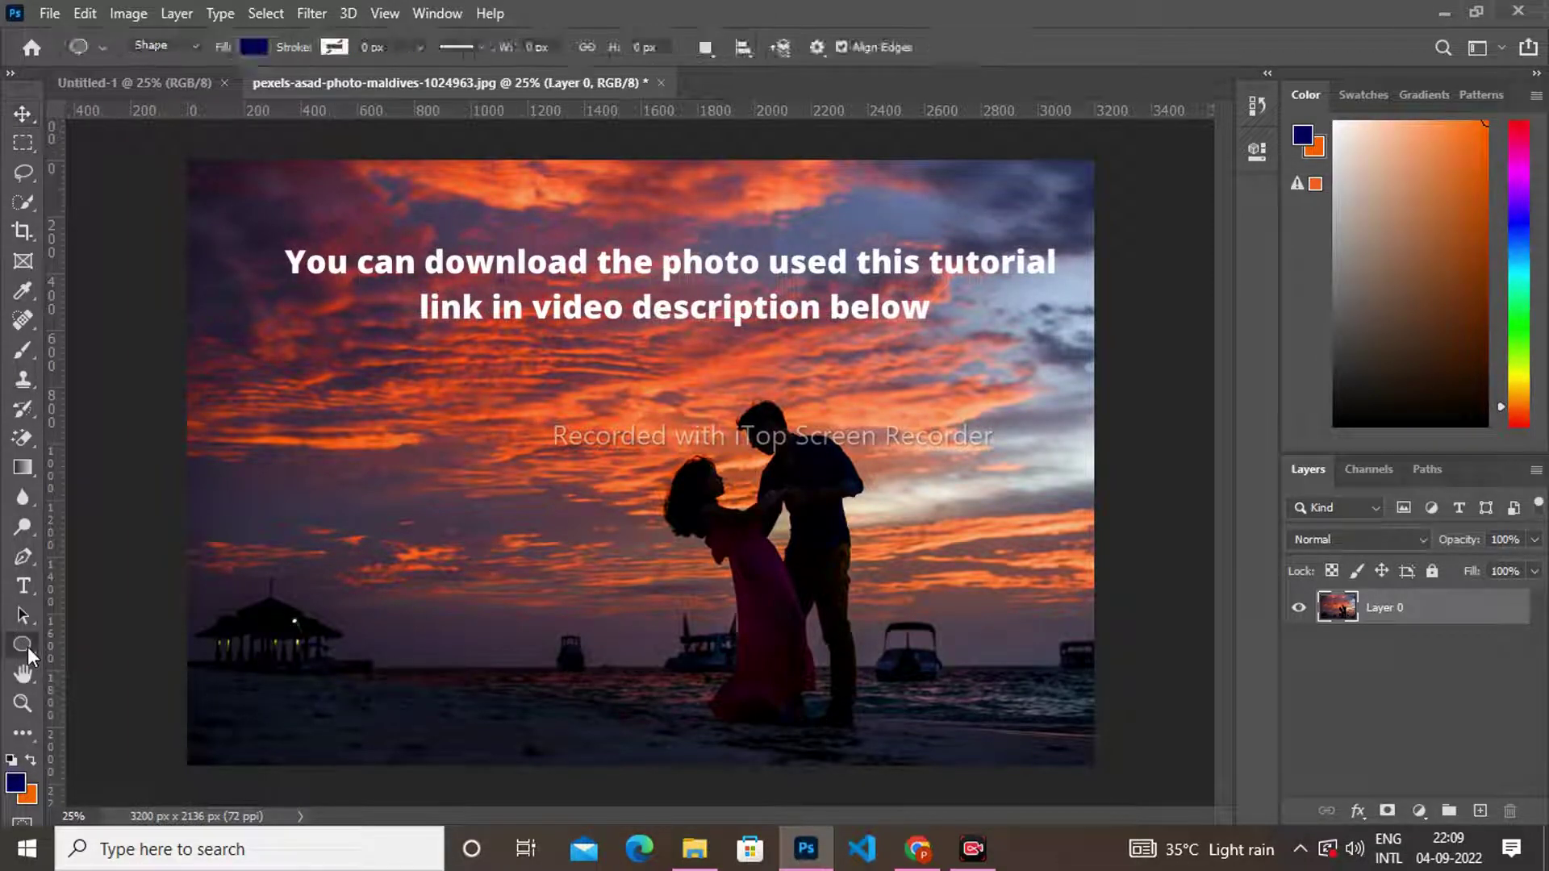
key("v")
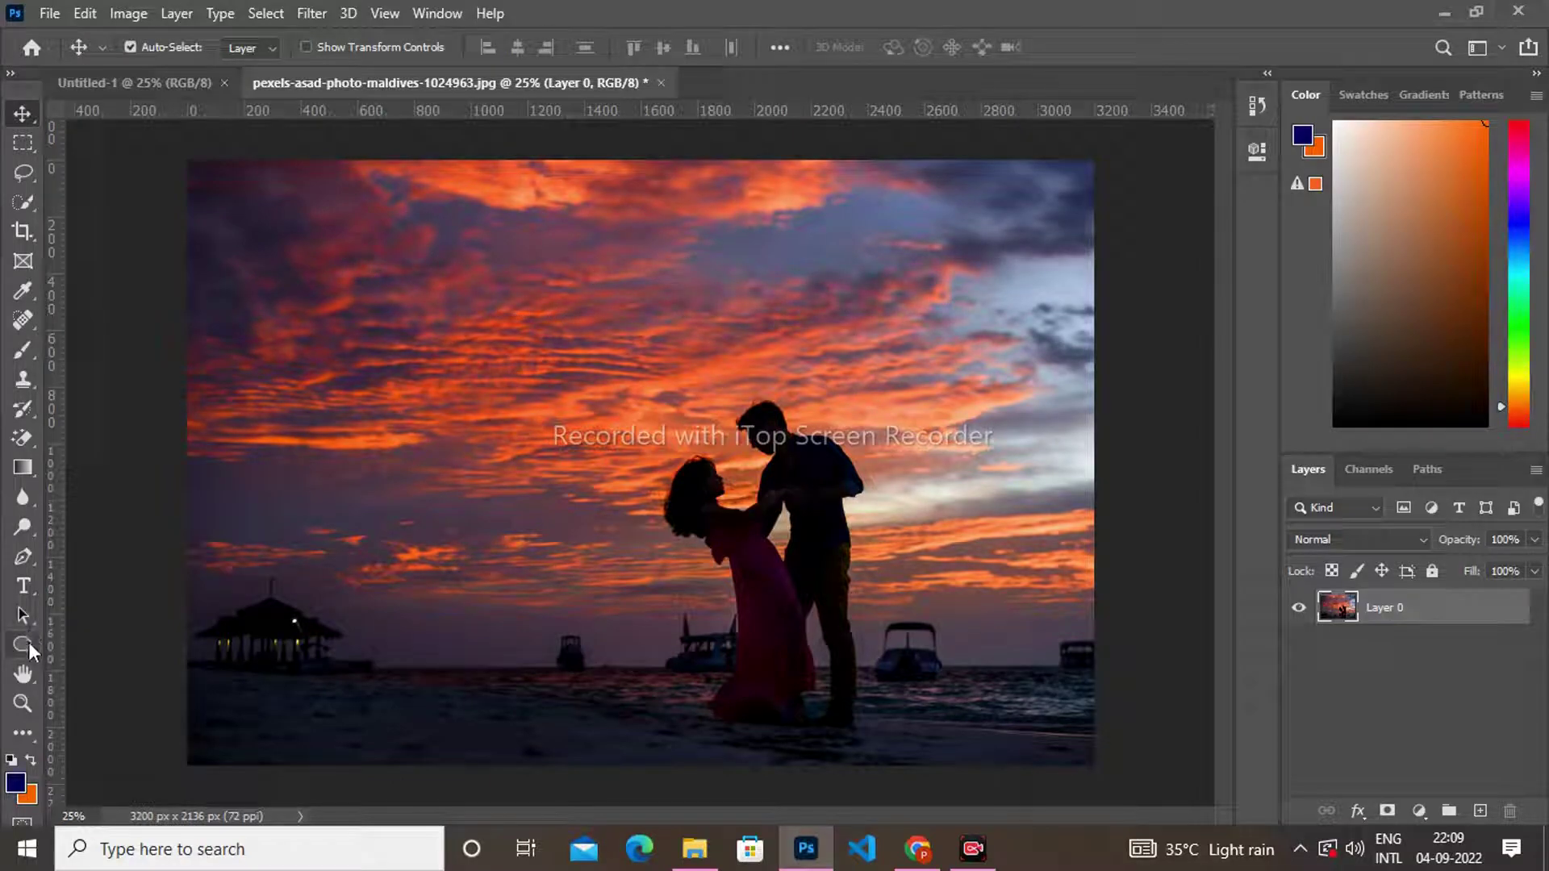
left_click(28, 642)
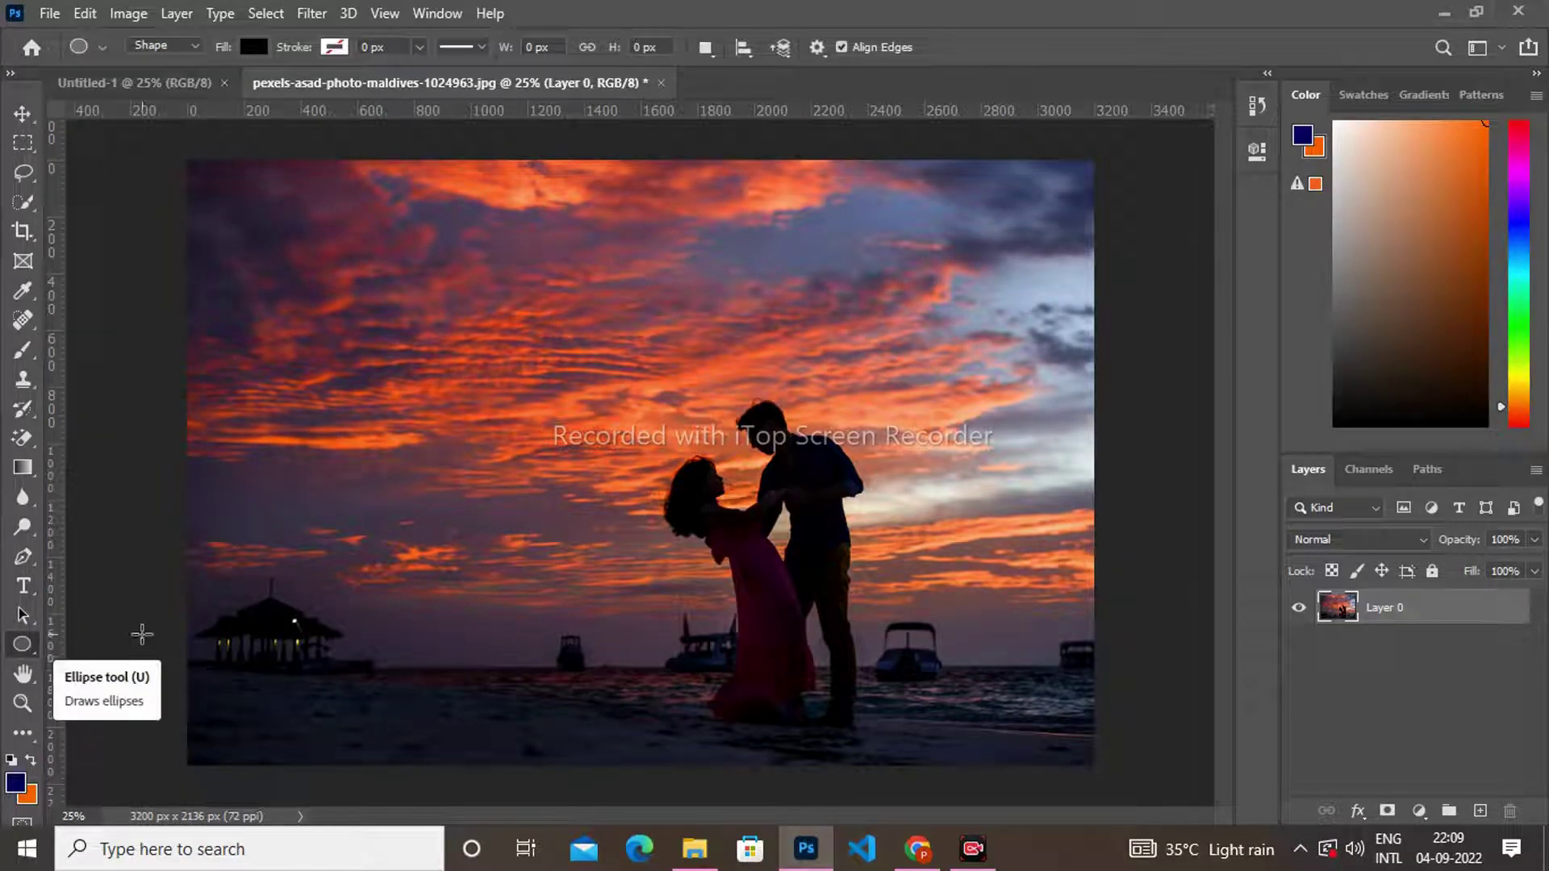
left_click_drag(647, 407, 912, 674)
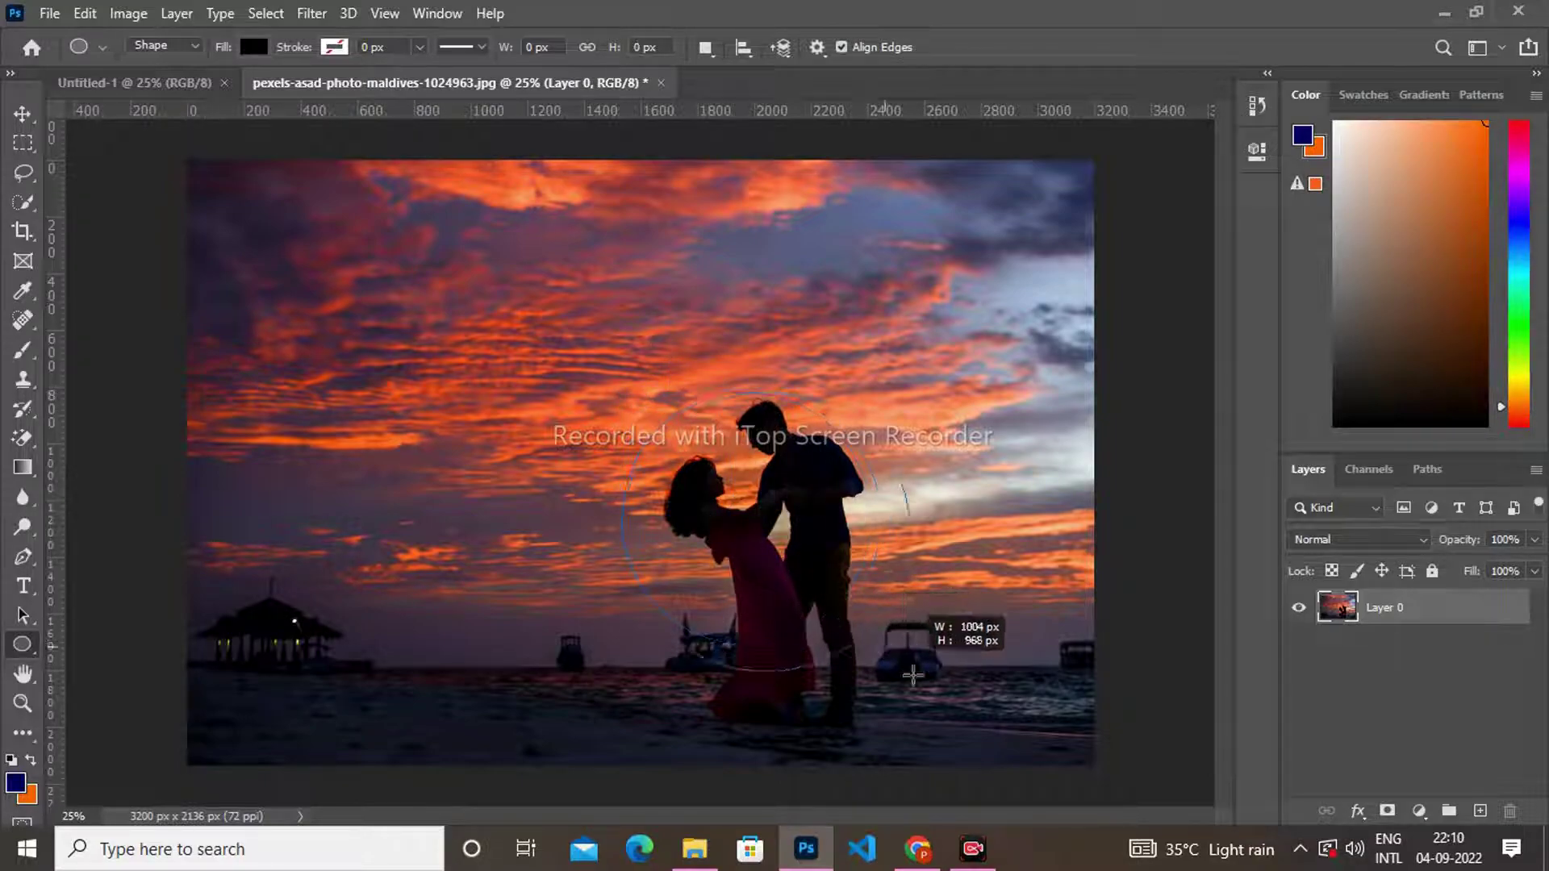
left_click_drag(912, 674, 981, 747)
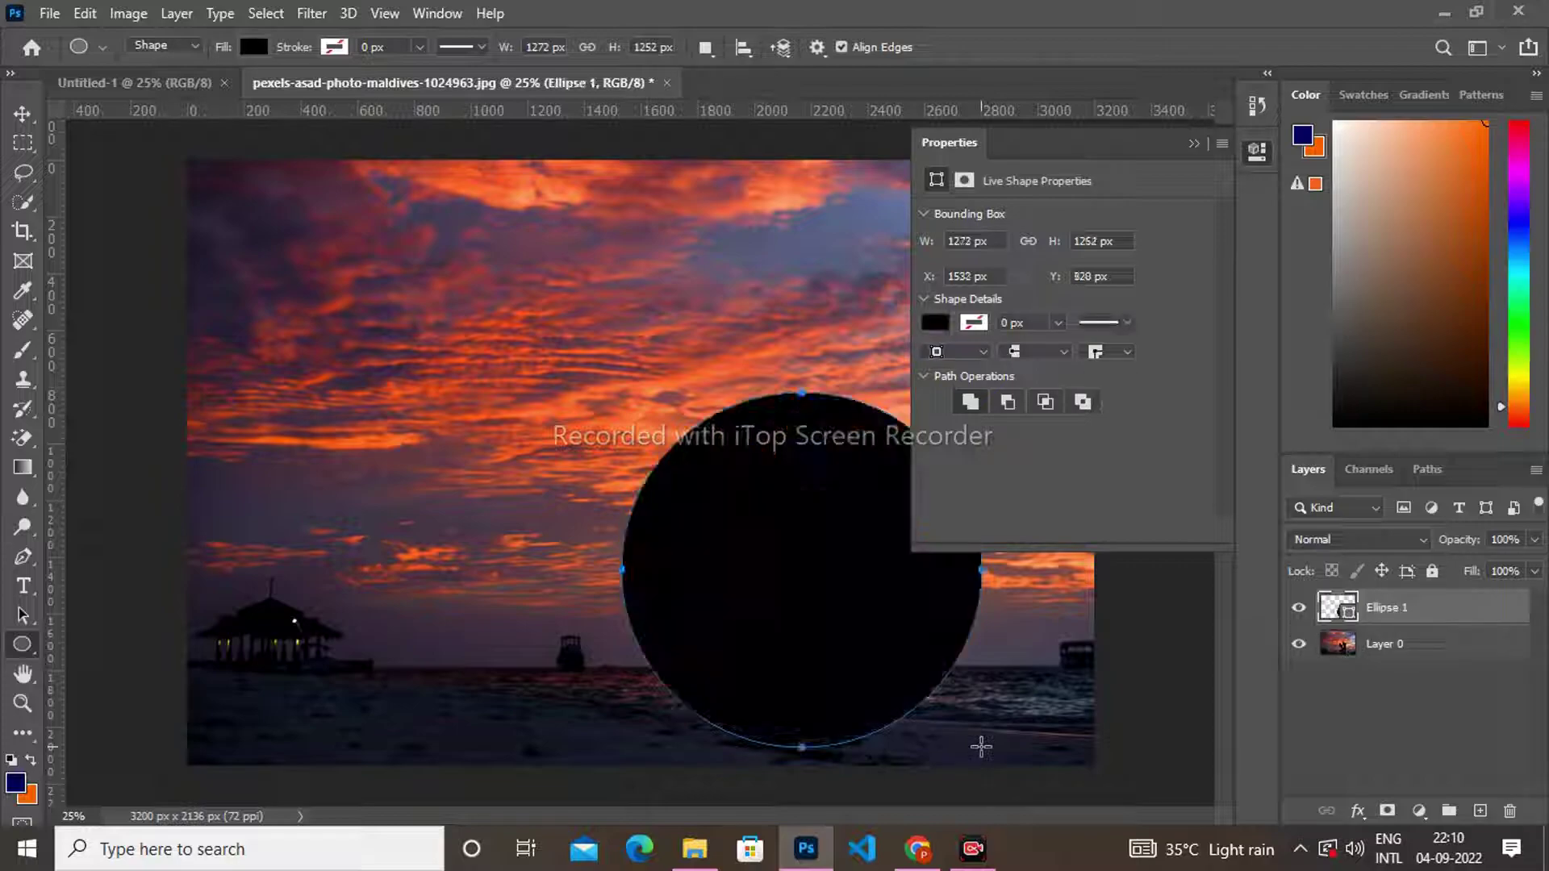
Close the shape Properties panel and nudge the black circle slightly to the left.
left_click(1194, 143)
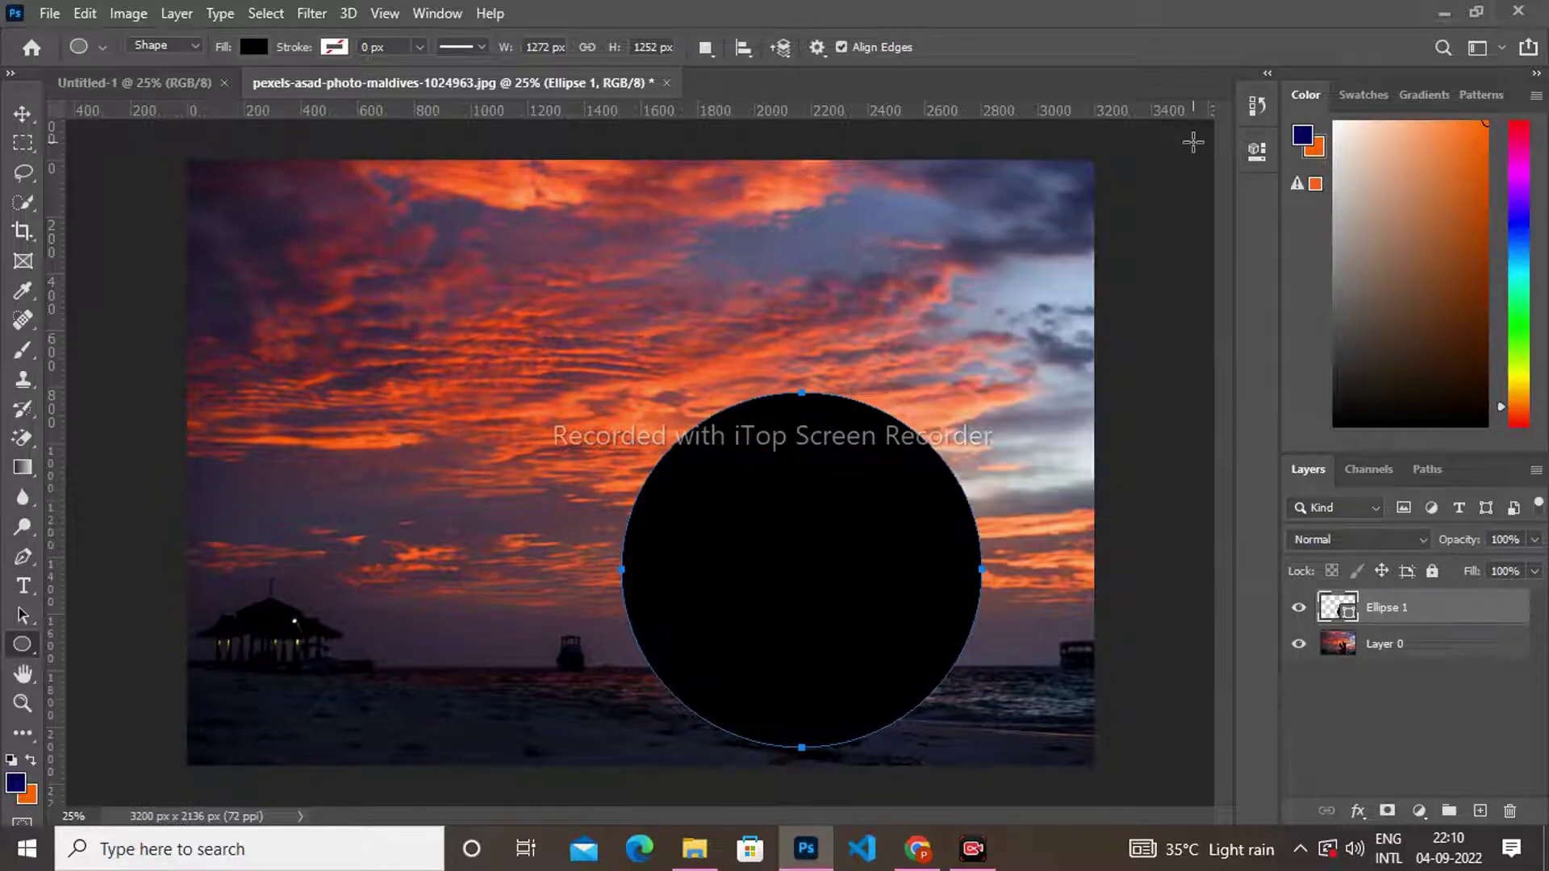
left_click(23, 114)
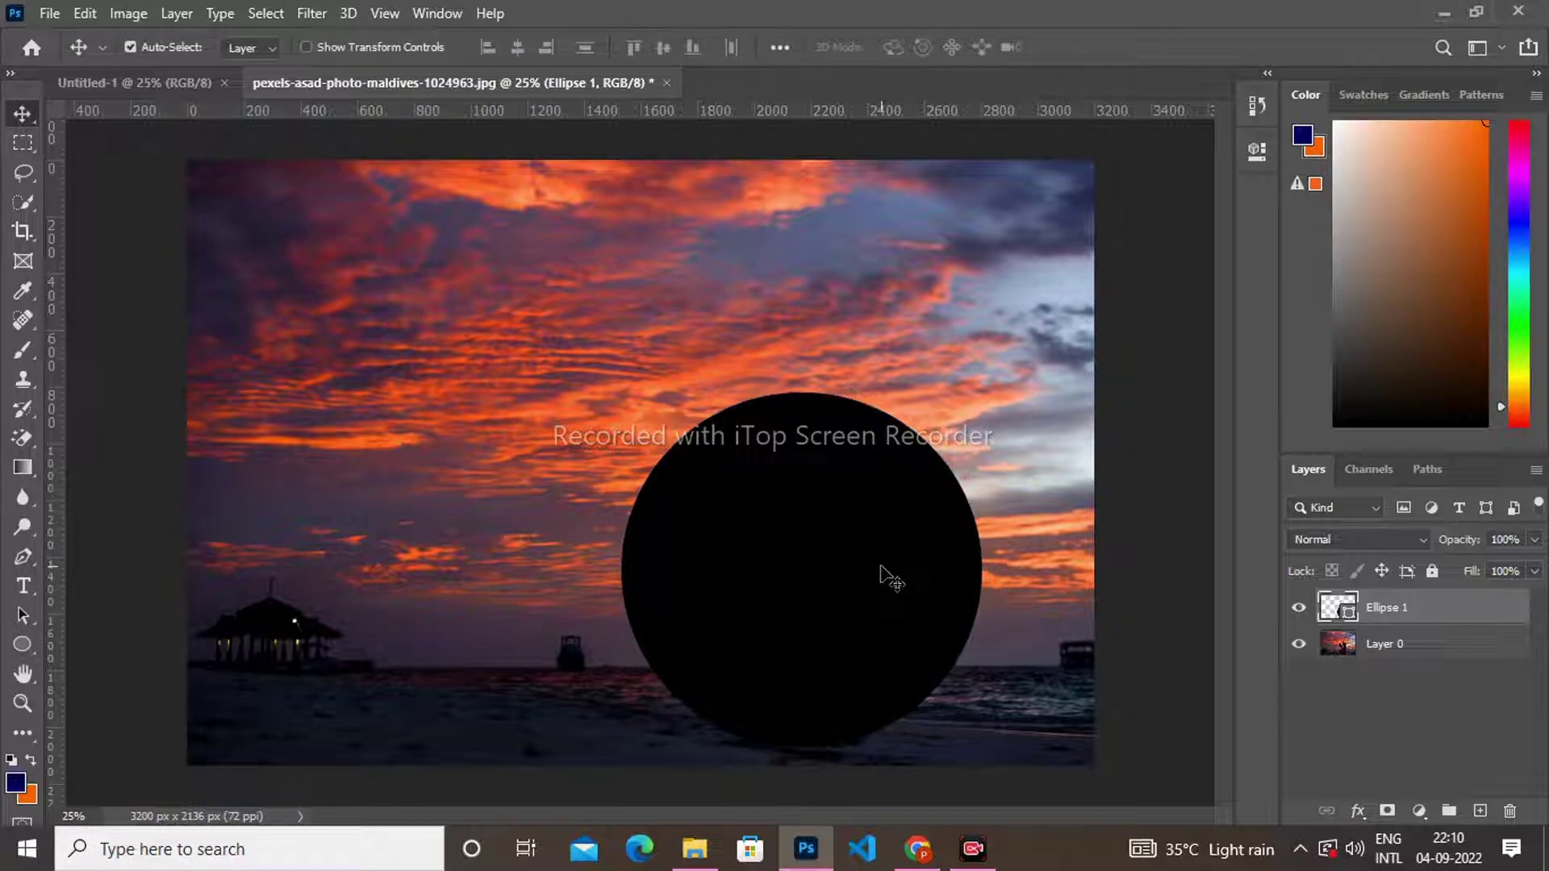
left_click_drag(887, 573, 867, 573)
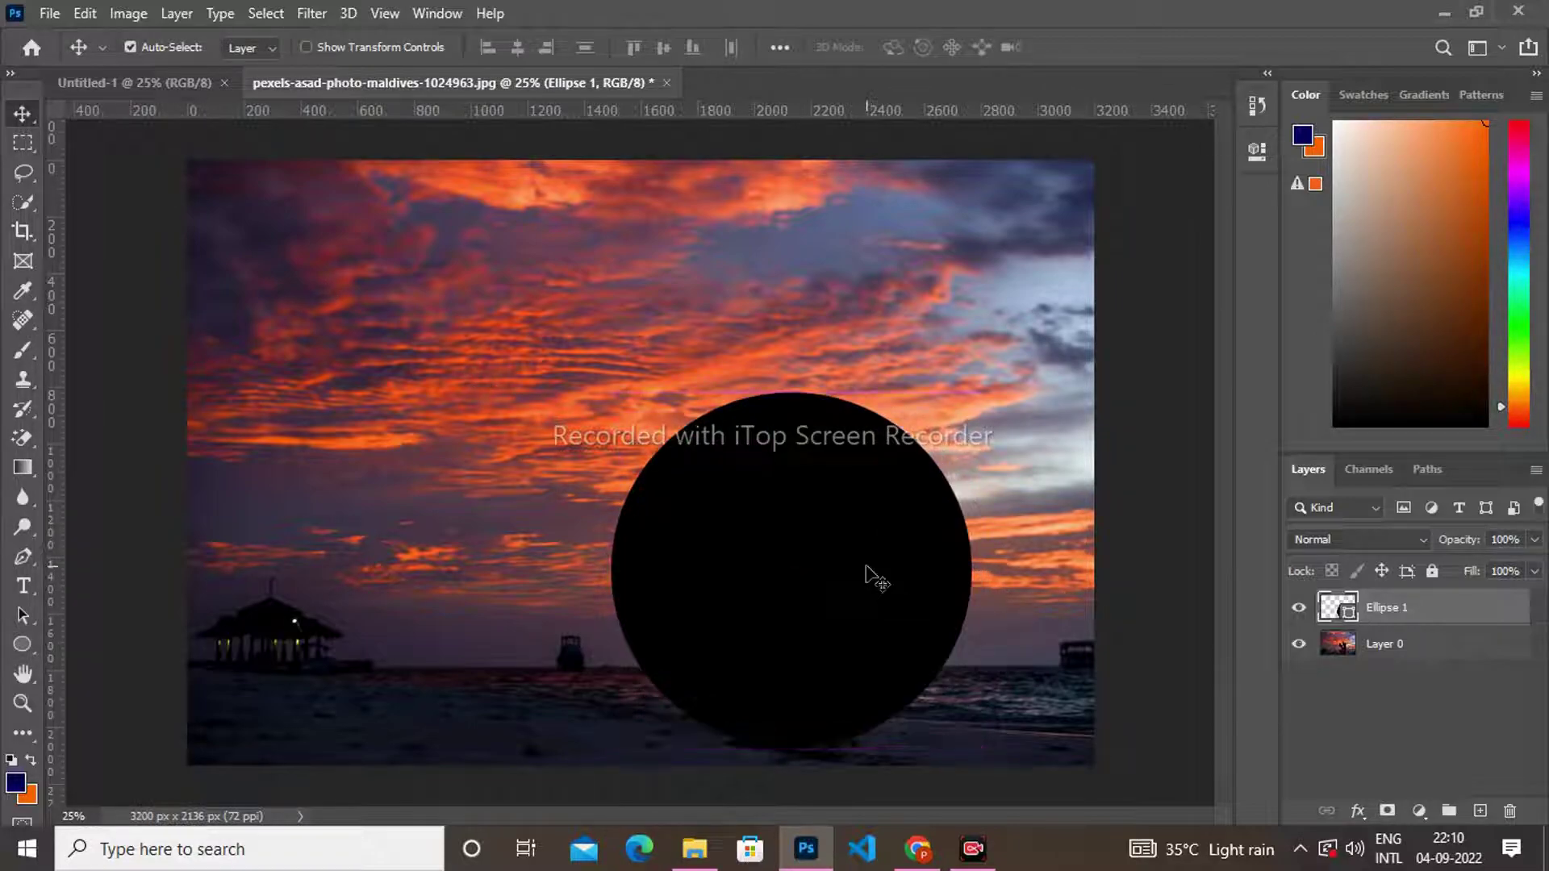
key("ctrl+j")
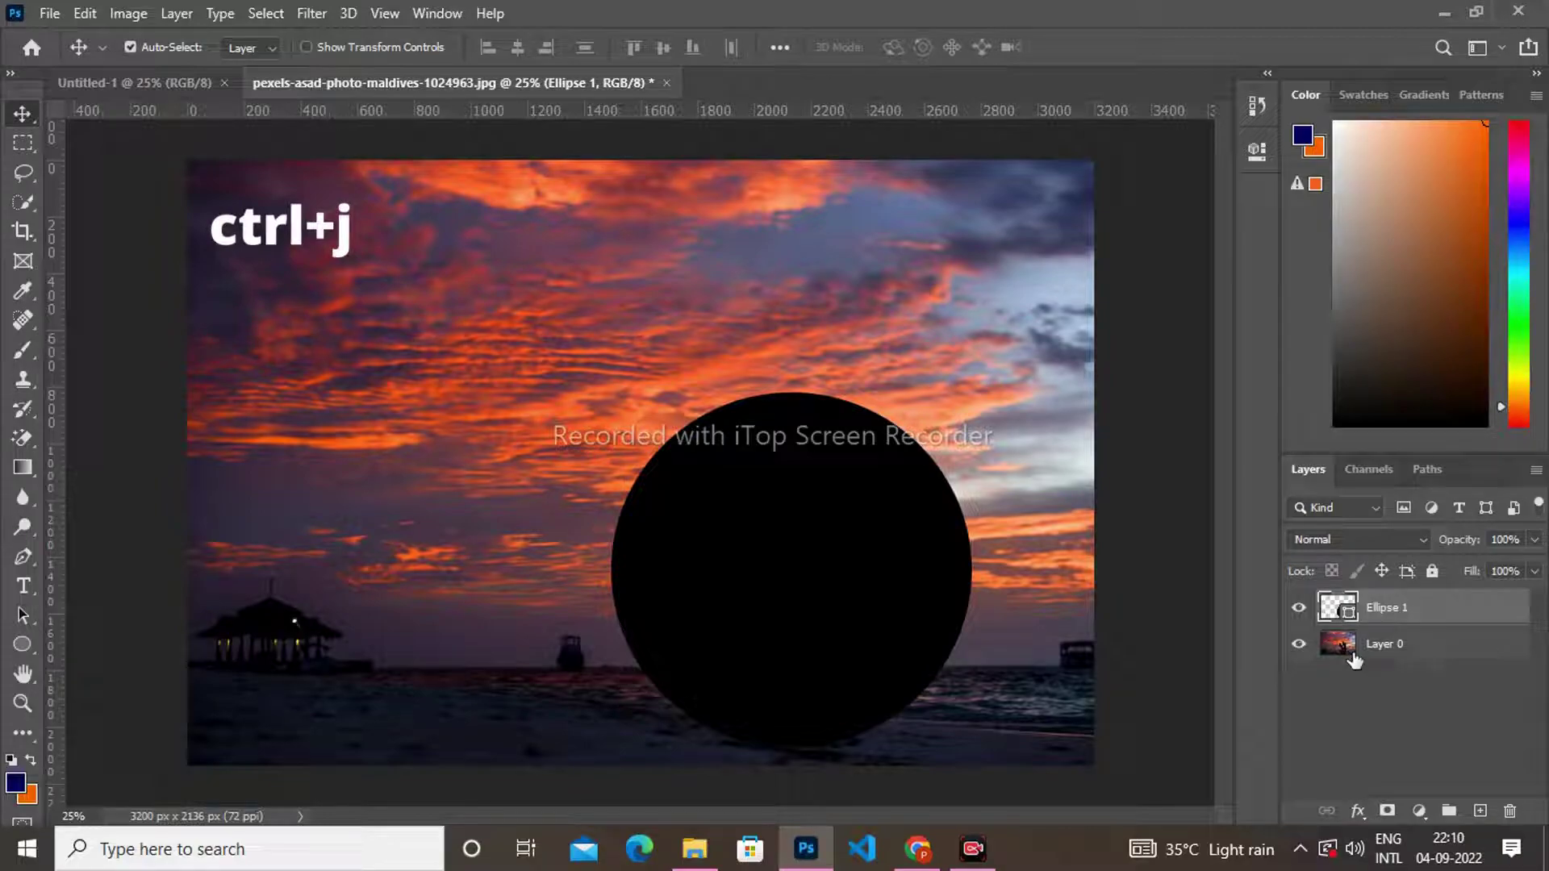
Duplicate Layer 0 and move the copy above Ellipse 1.
left_click(1352, 653)
key("ctrl+j")
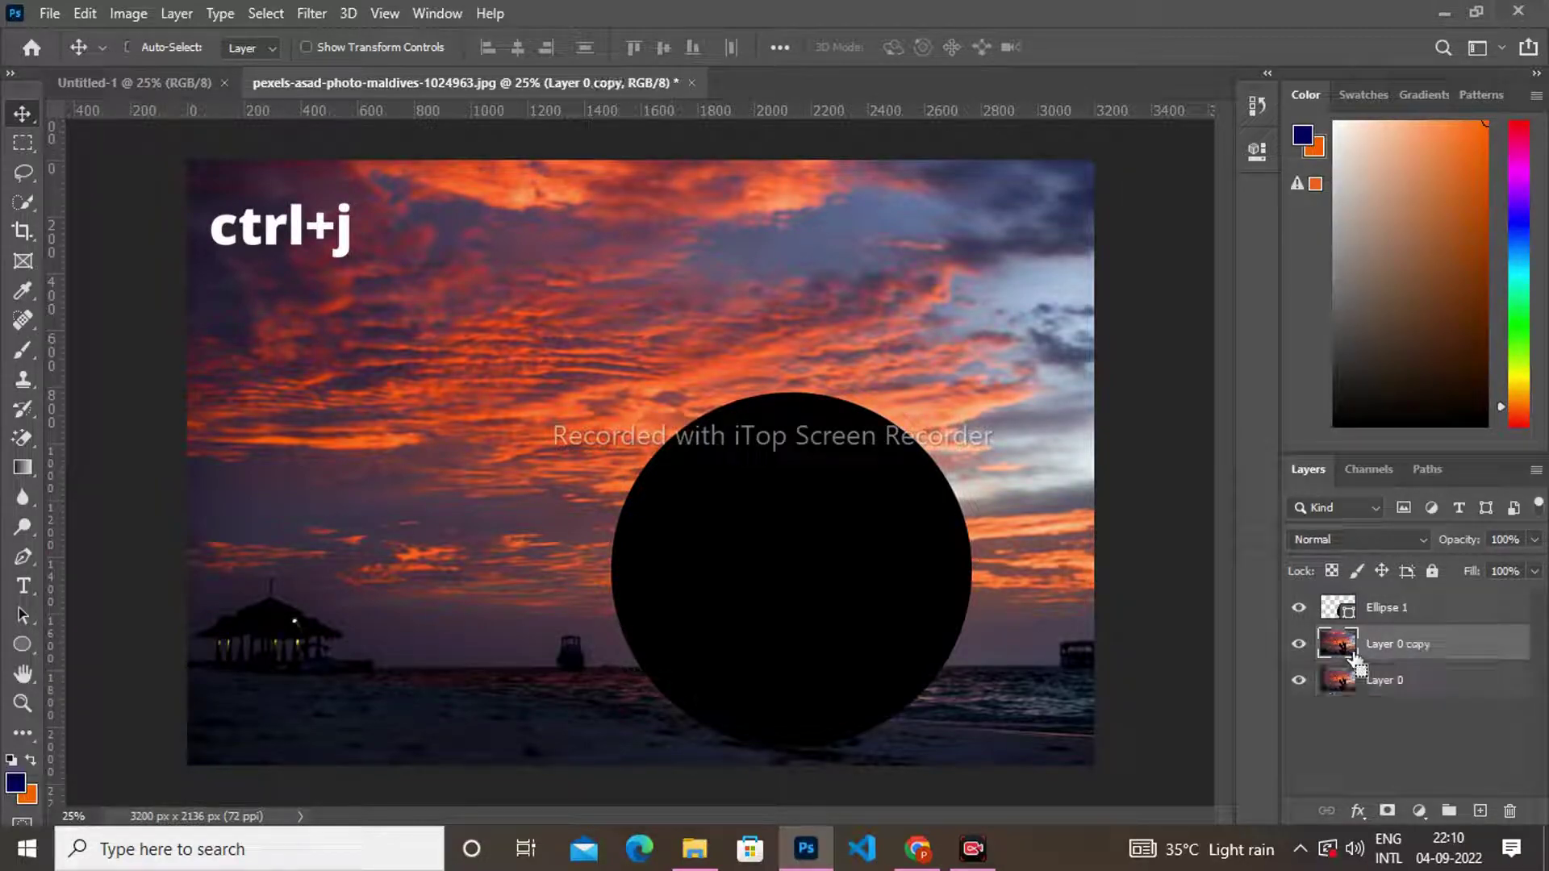
left_click_drag(1384, 643, 1387, 611)
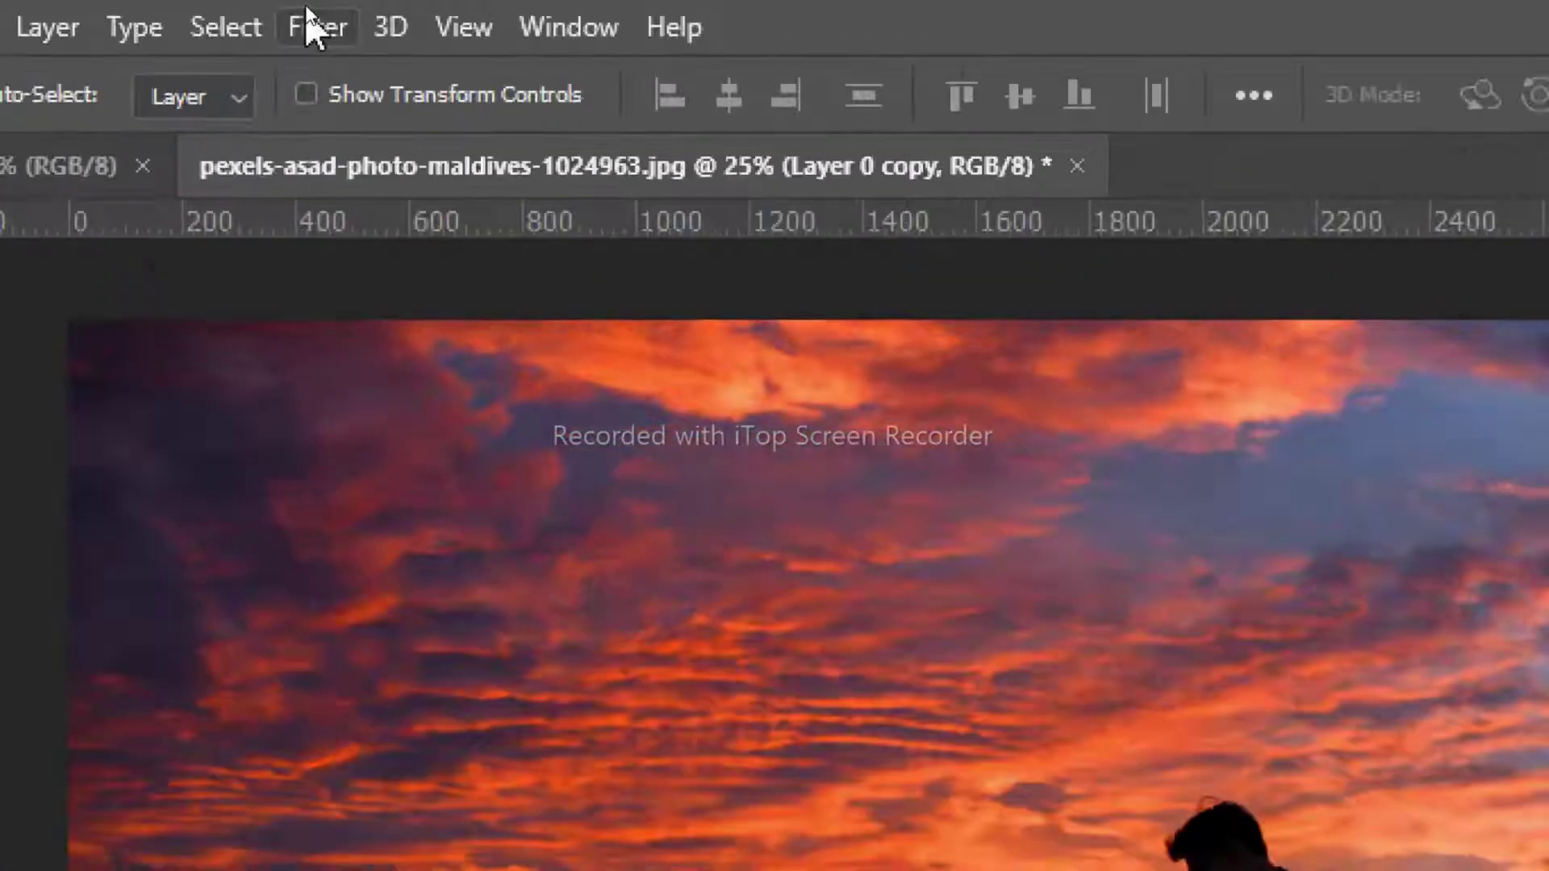
Apply a Spherize distortion at 100% amount to Layer 0 copy.
left_click(309, 14)
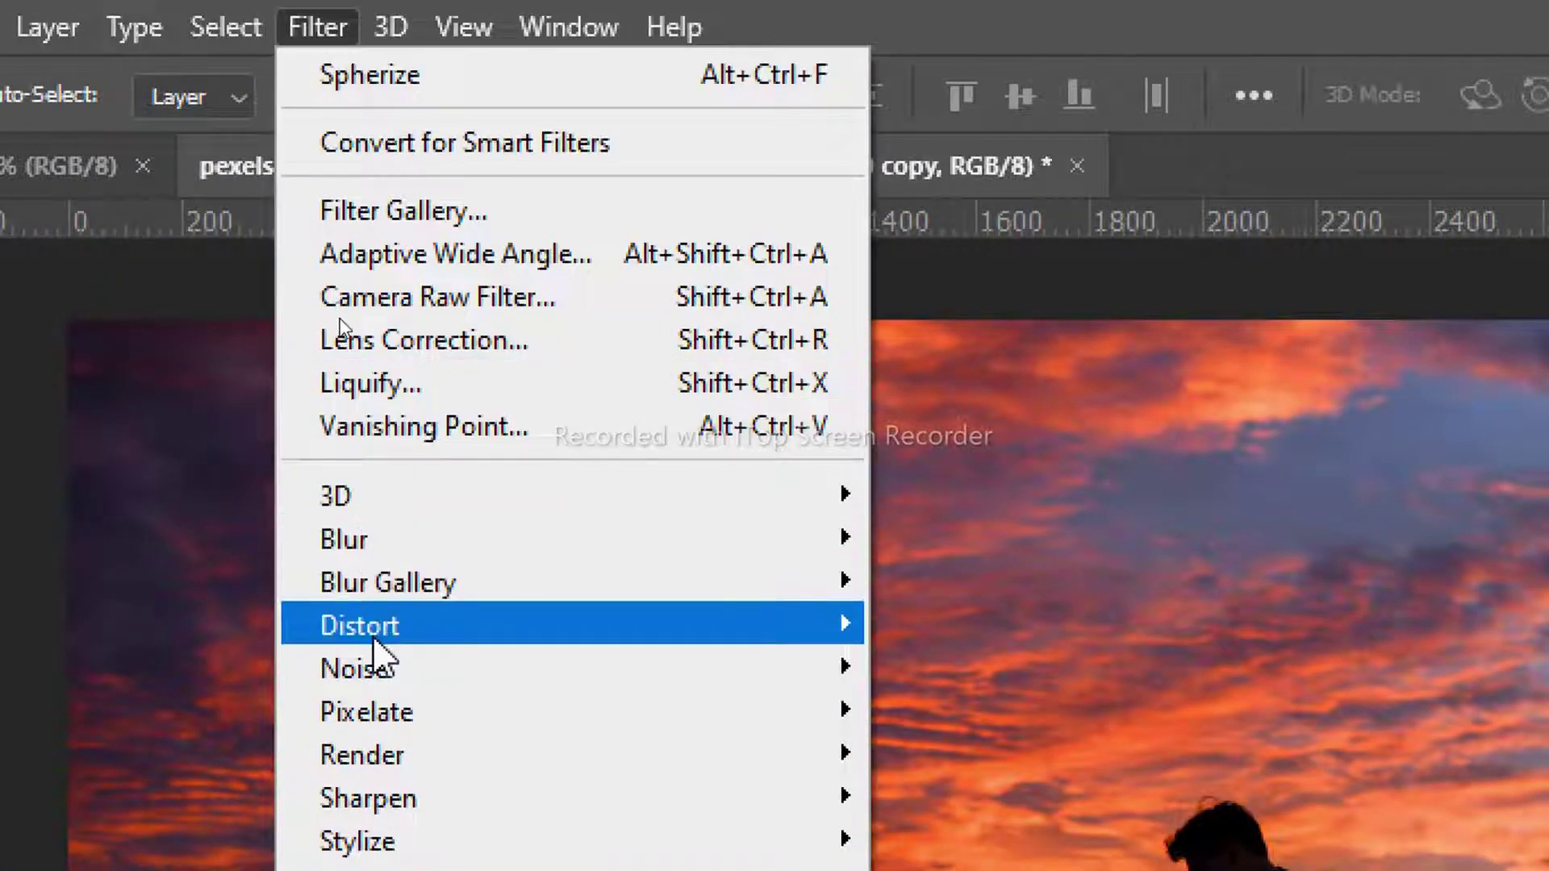
mouse_move(360, 559)
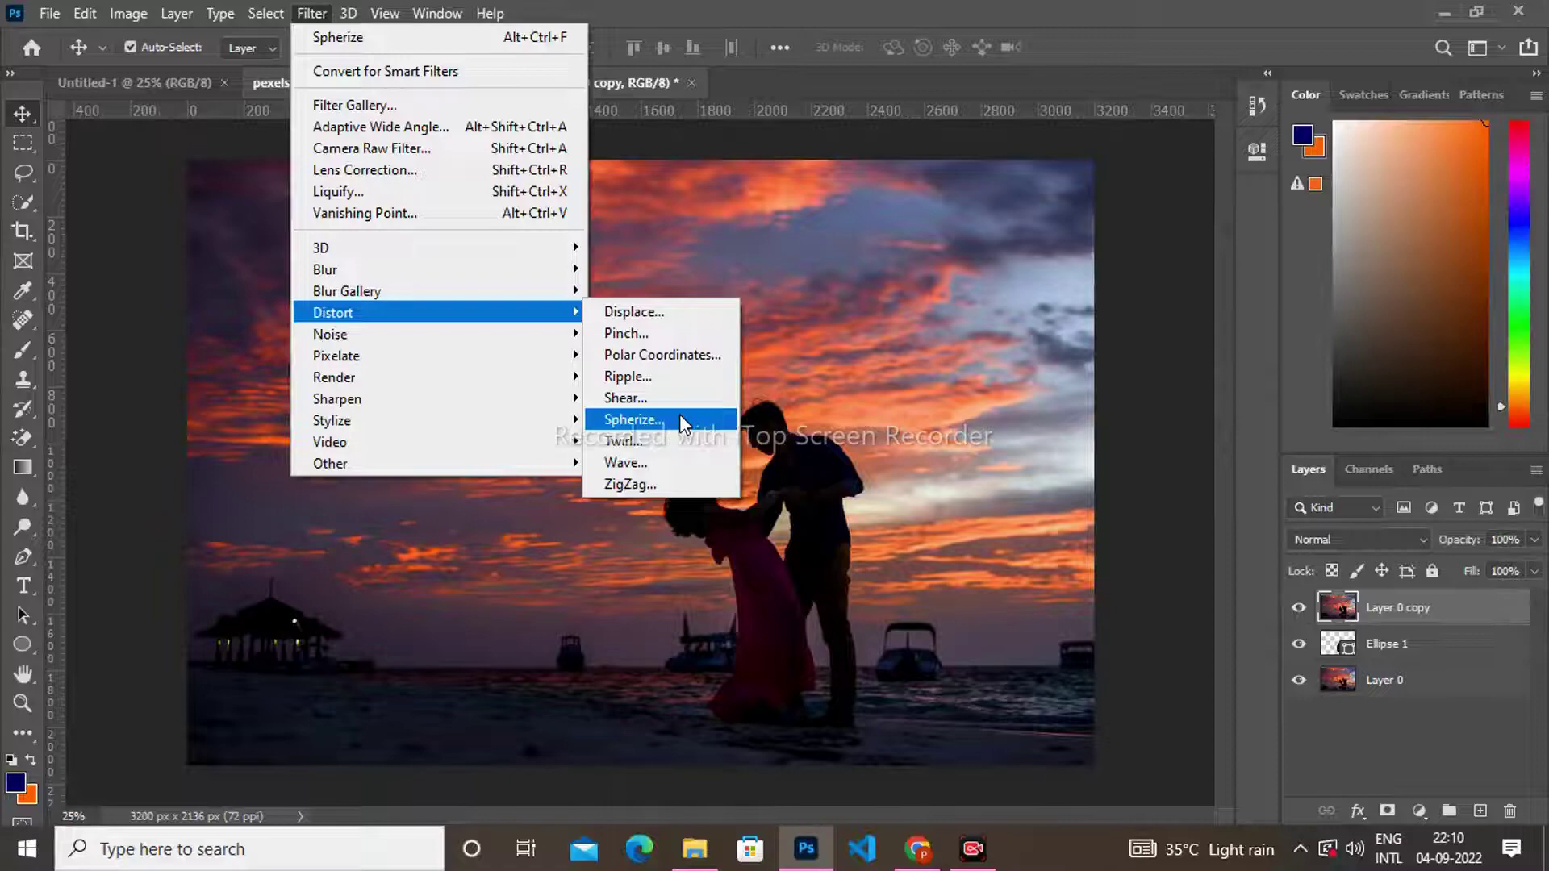
left_click(679, 415)
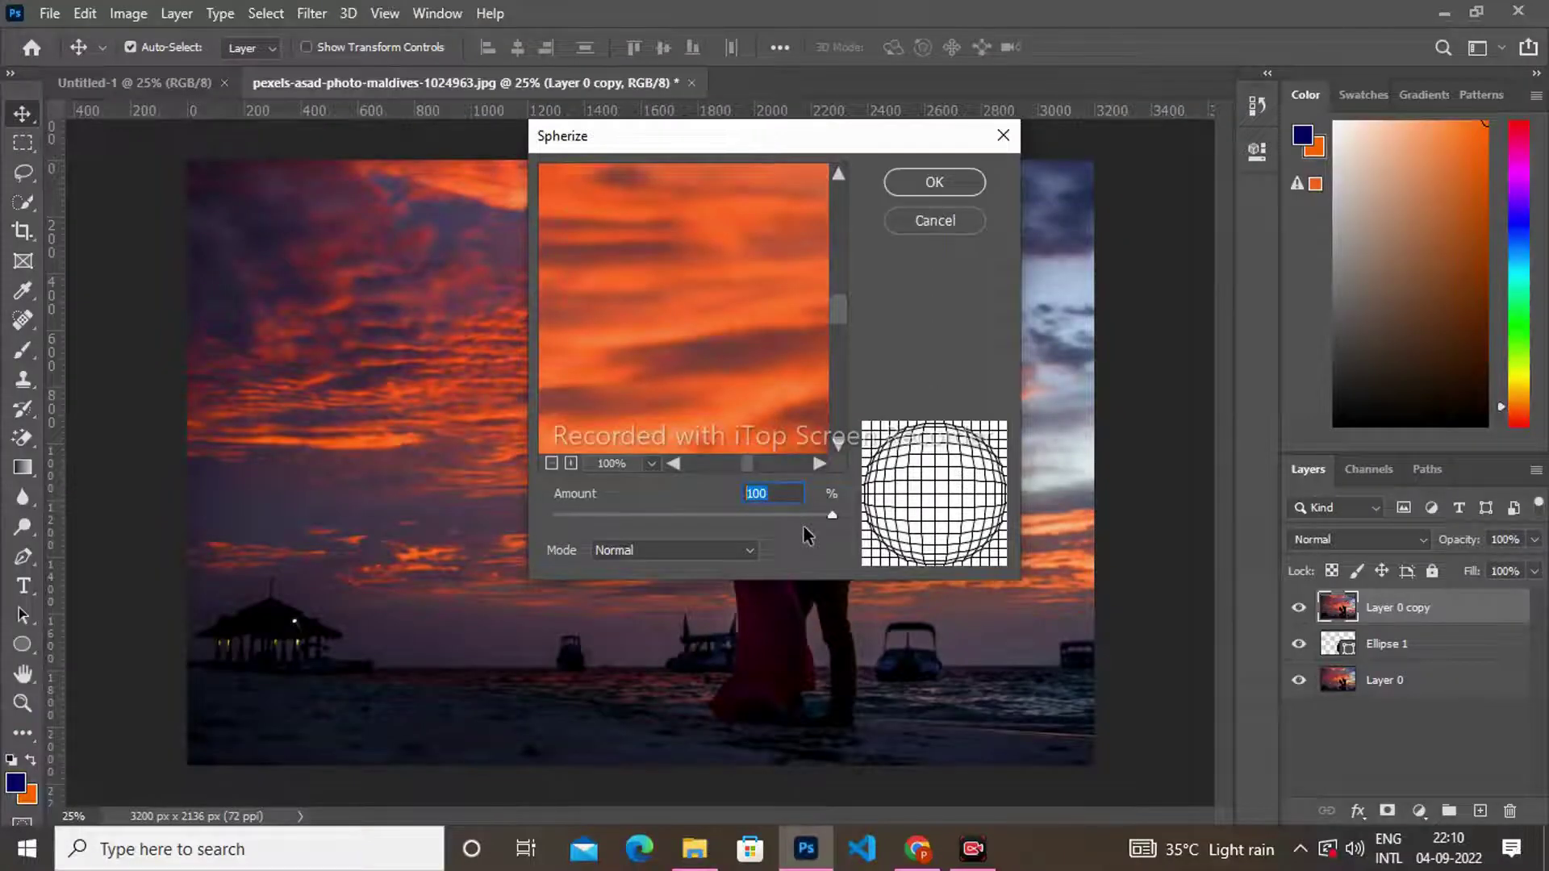
left_click(936, 181)
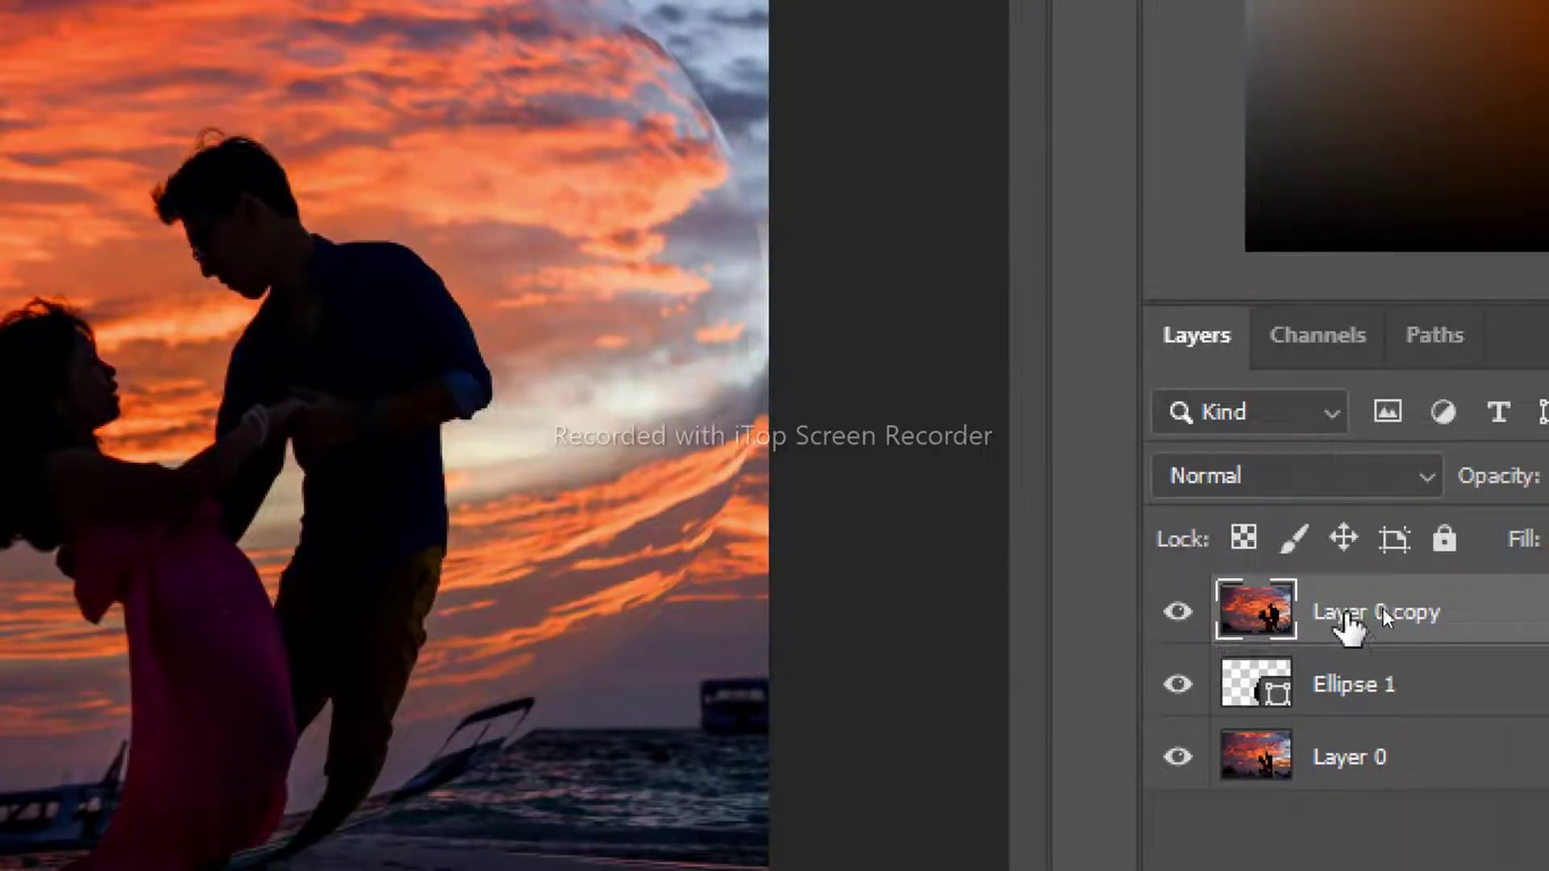
Clip Layer 0 copy to Ellipse 1, scale it to about 60%, and shift it into the circle.
right_click(1381, 611)
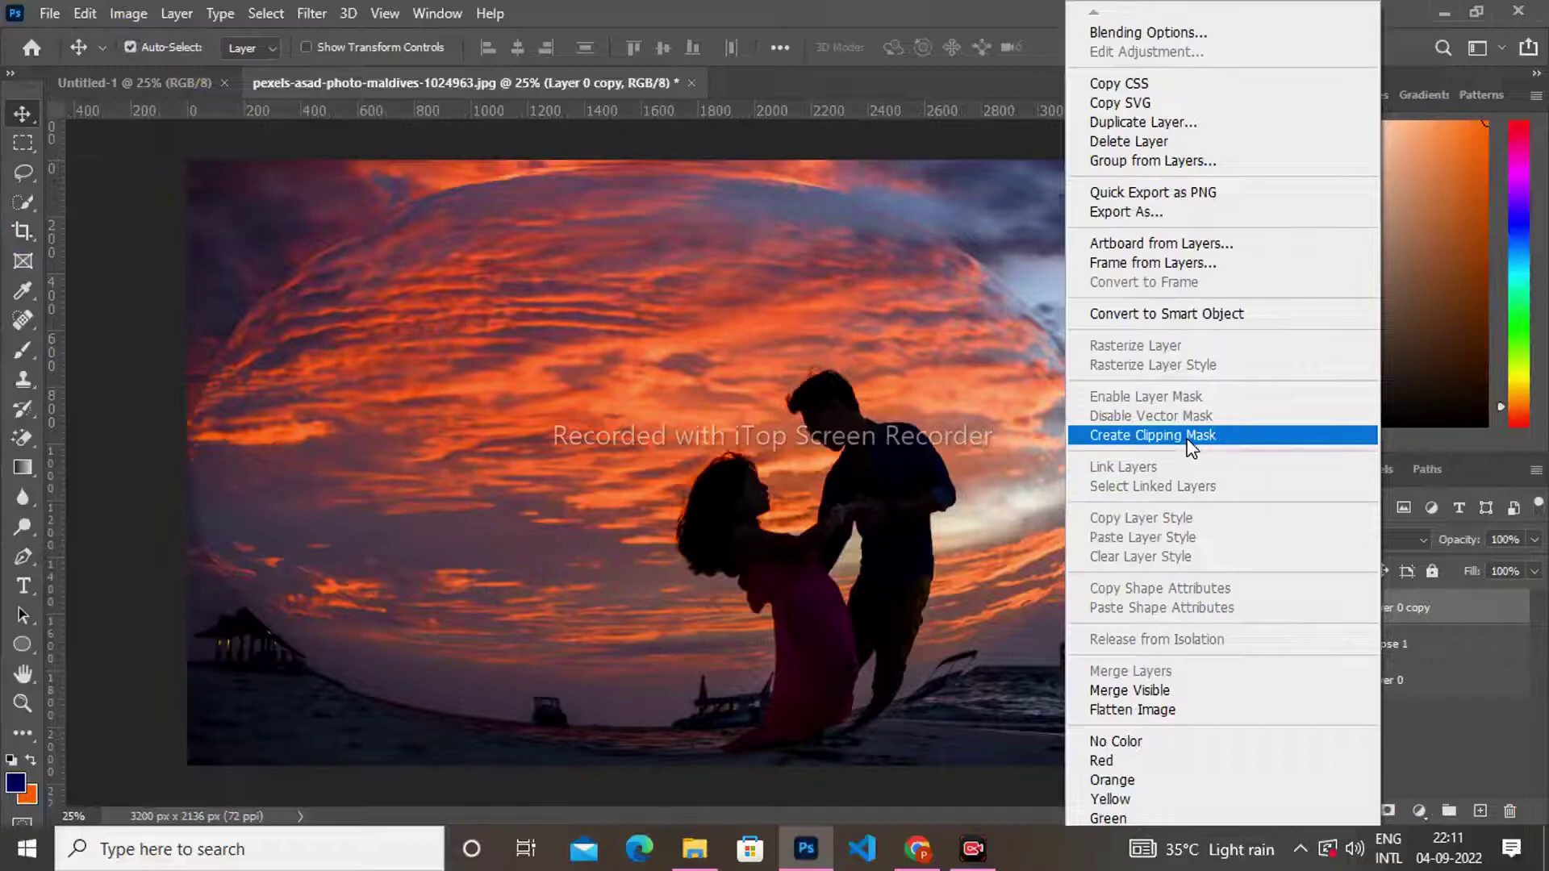
left_click(1189, 440)
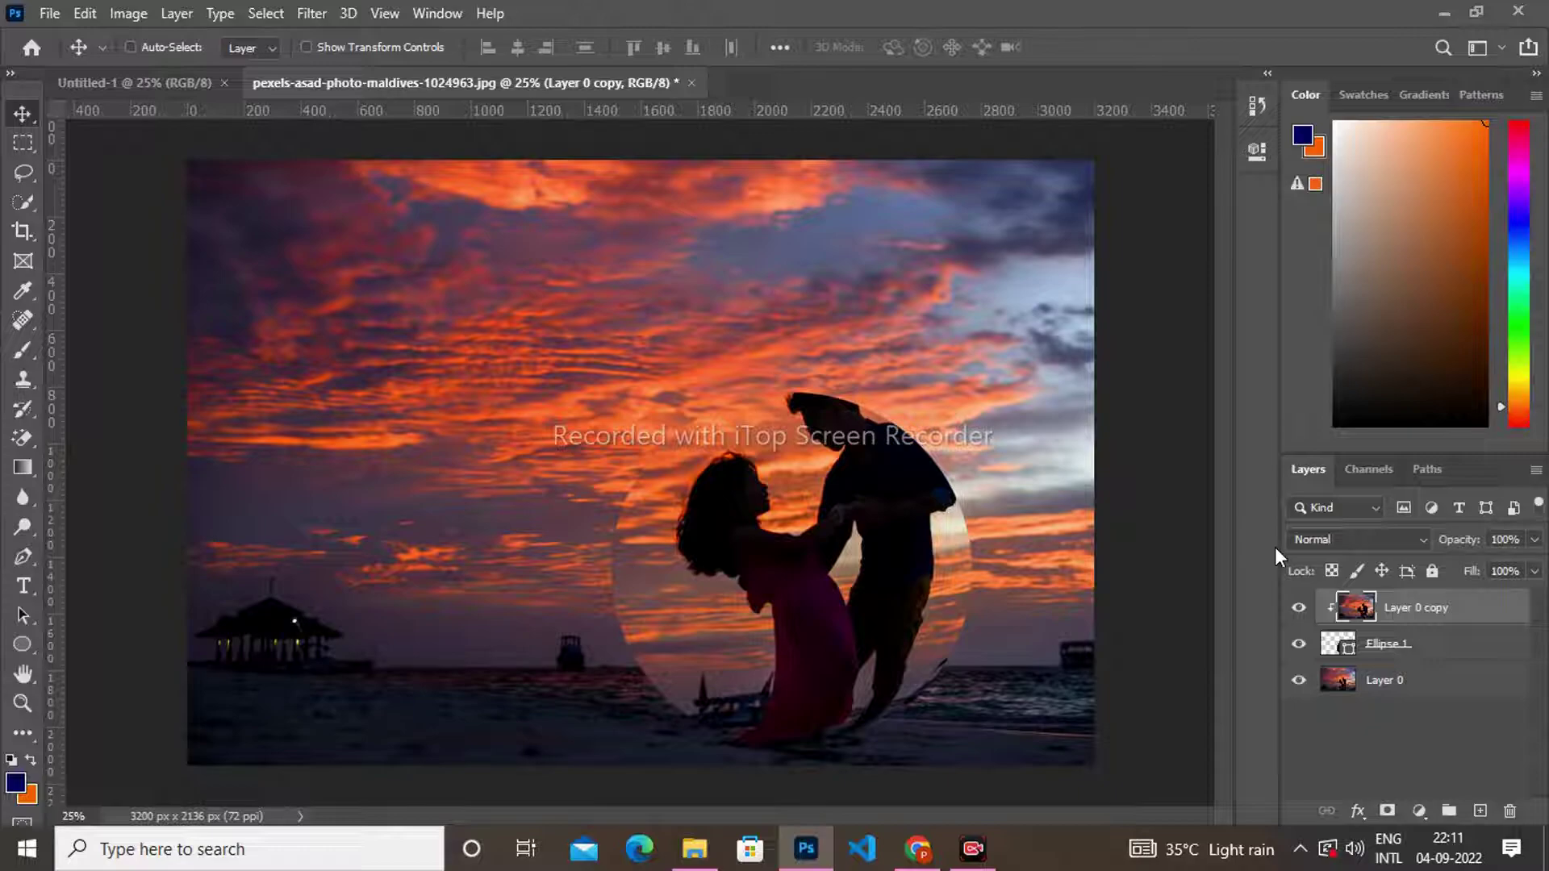
key("ctrl+t")
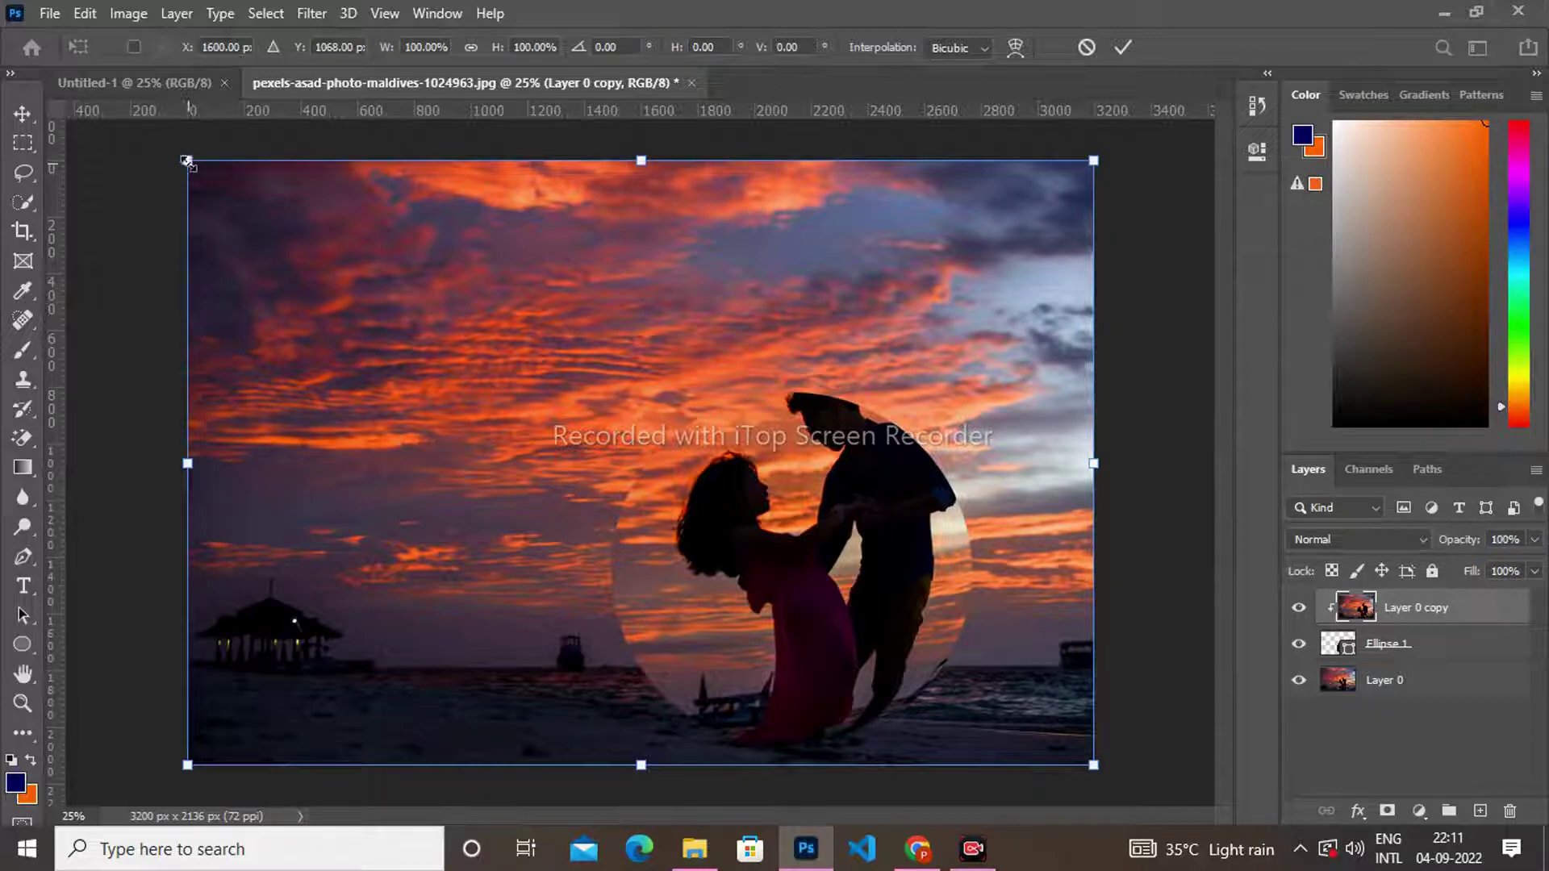
left_click_drag(187, 161, 363, 282)
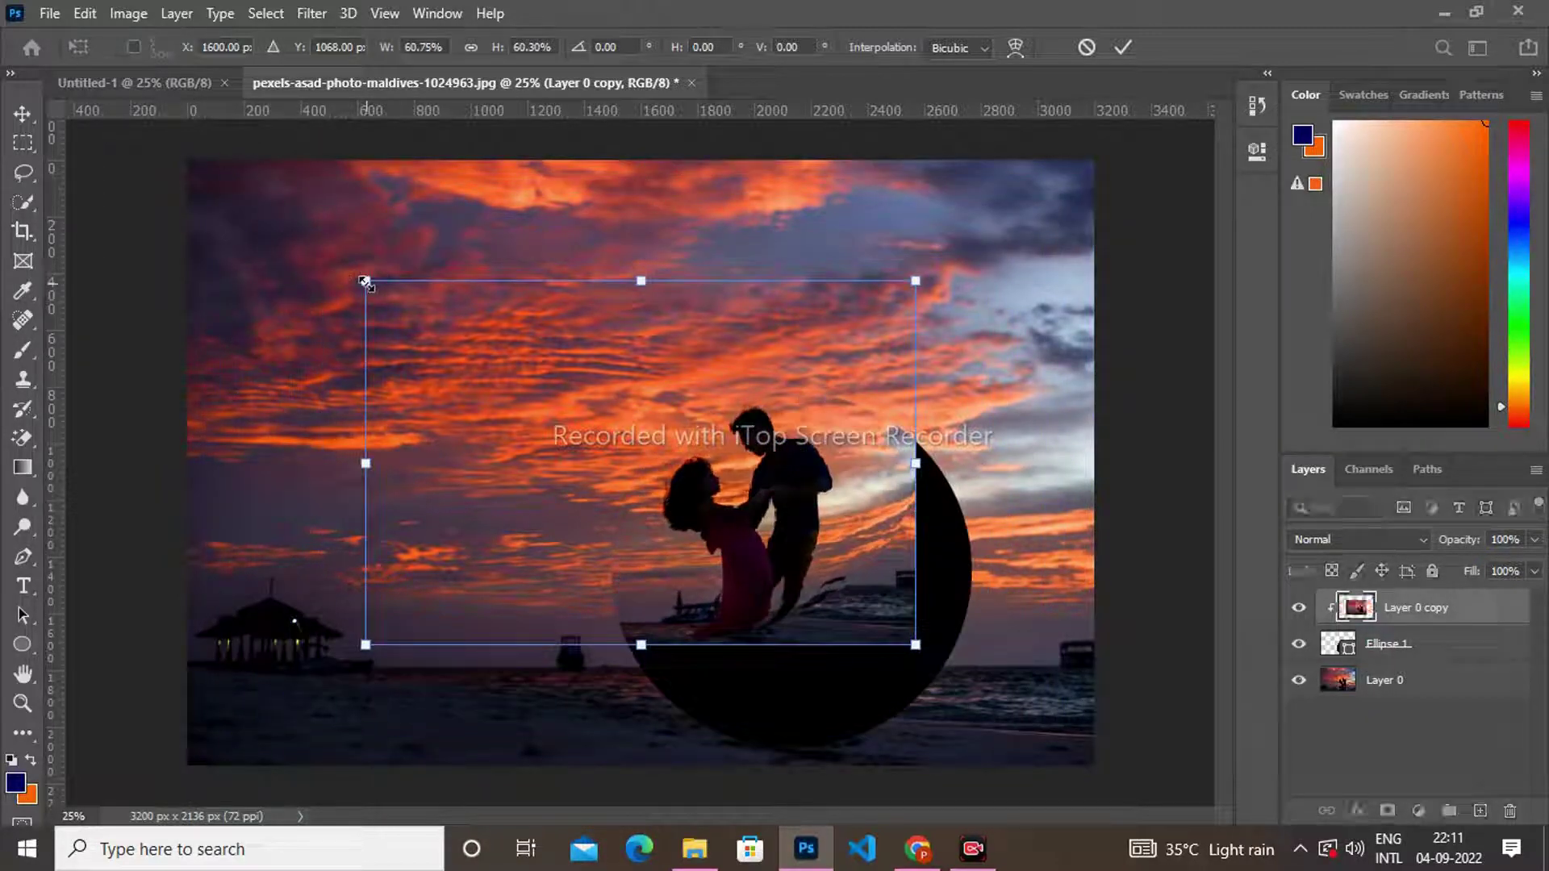
mouse_move(747, 531)
left_mouse_down()
mouse_move(815, 621)
mouse_move(840, 619)
left_mouse_up()
Commit the transform, then enable Inner Shadow in Ellipse 1's Layer Style dialog.
key("Return")
left_click(1428, 643)
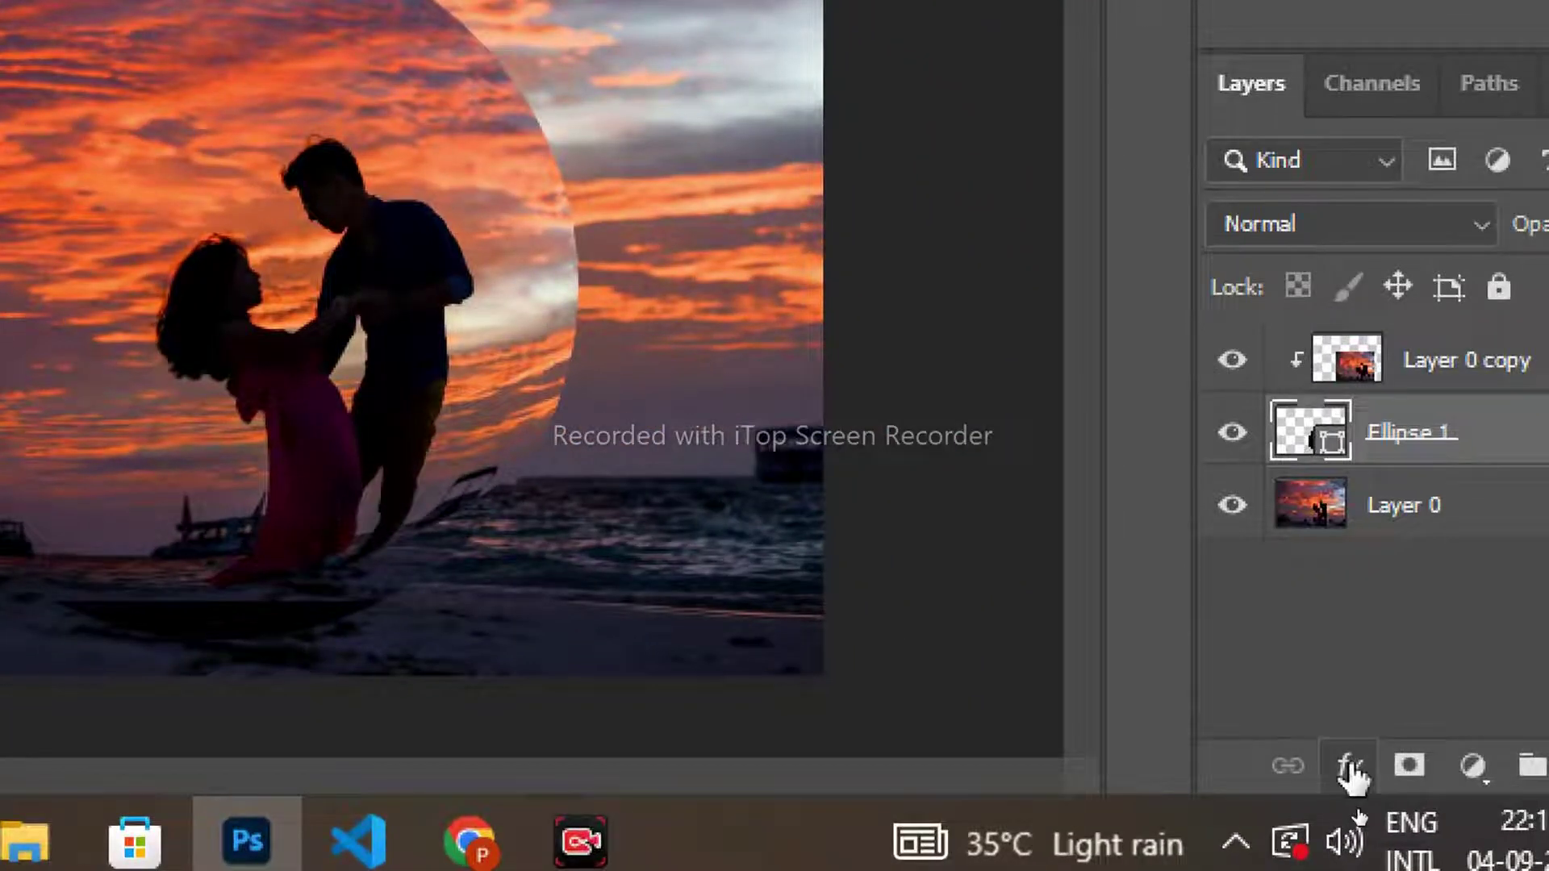
left_click(1358, 811)
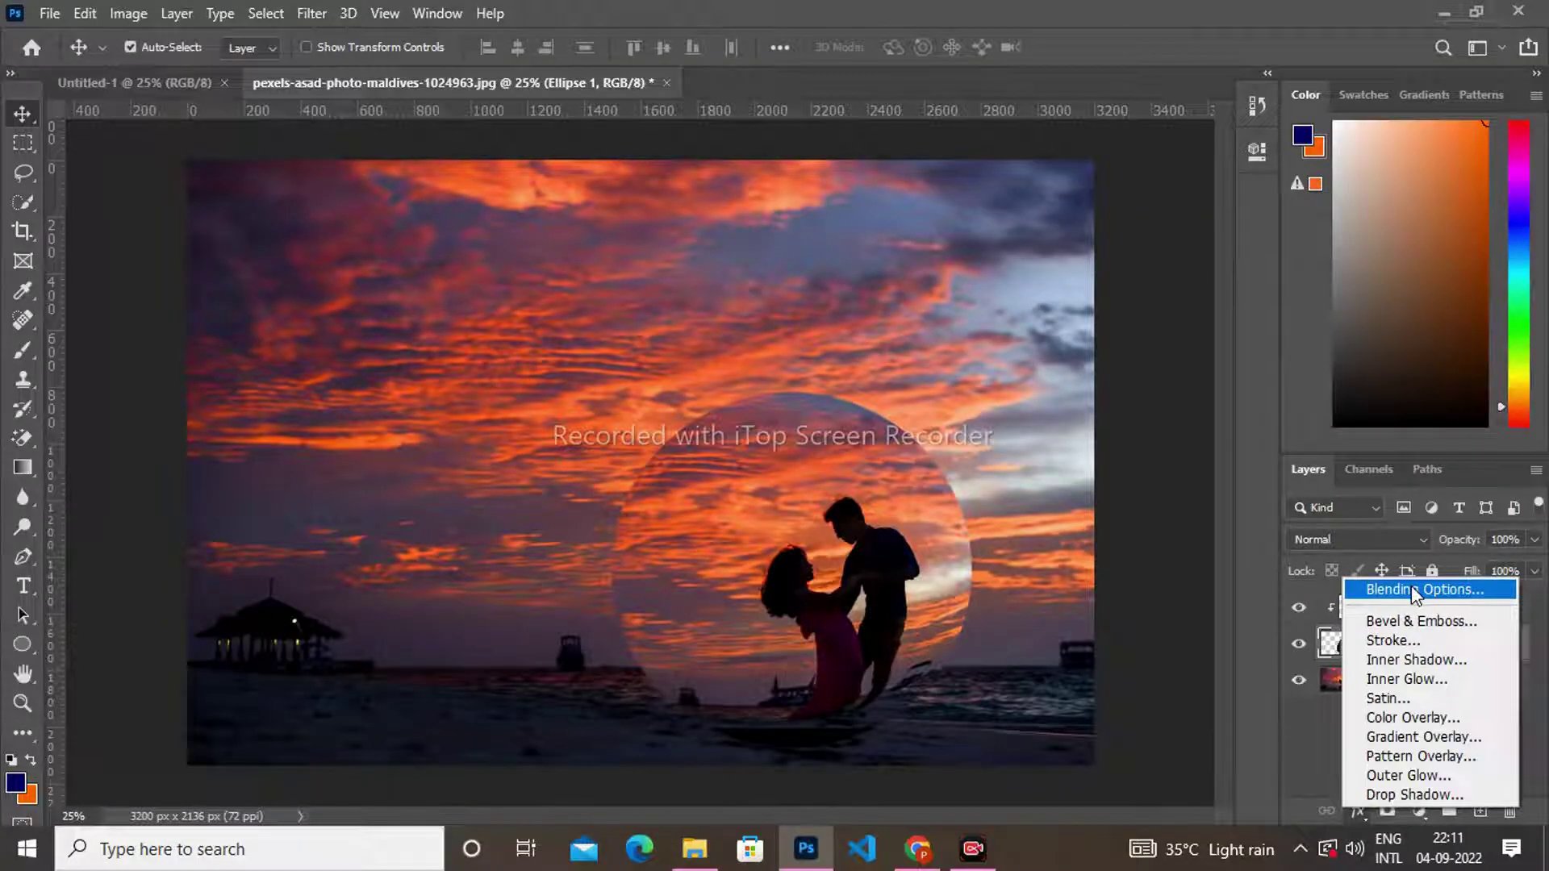
left_click(1411, 589)
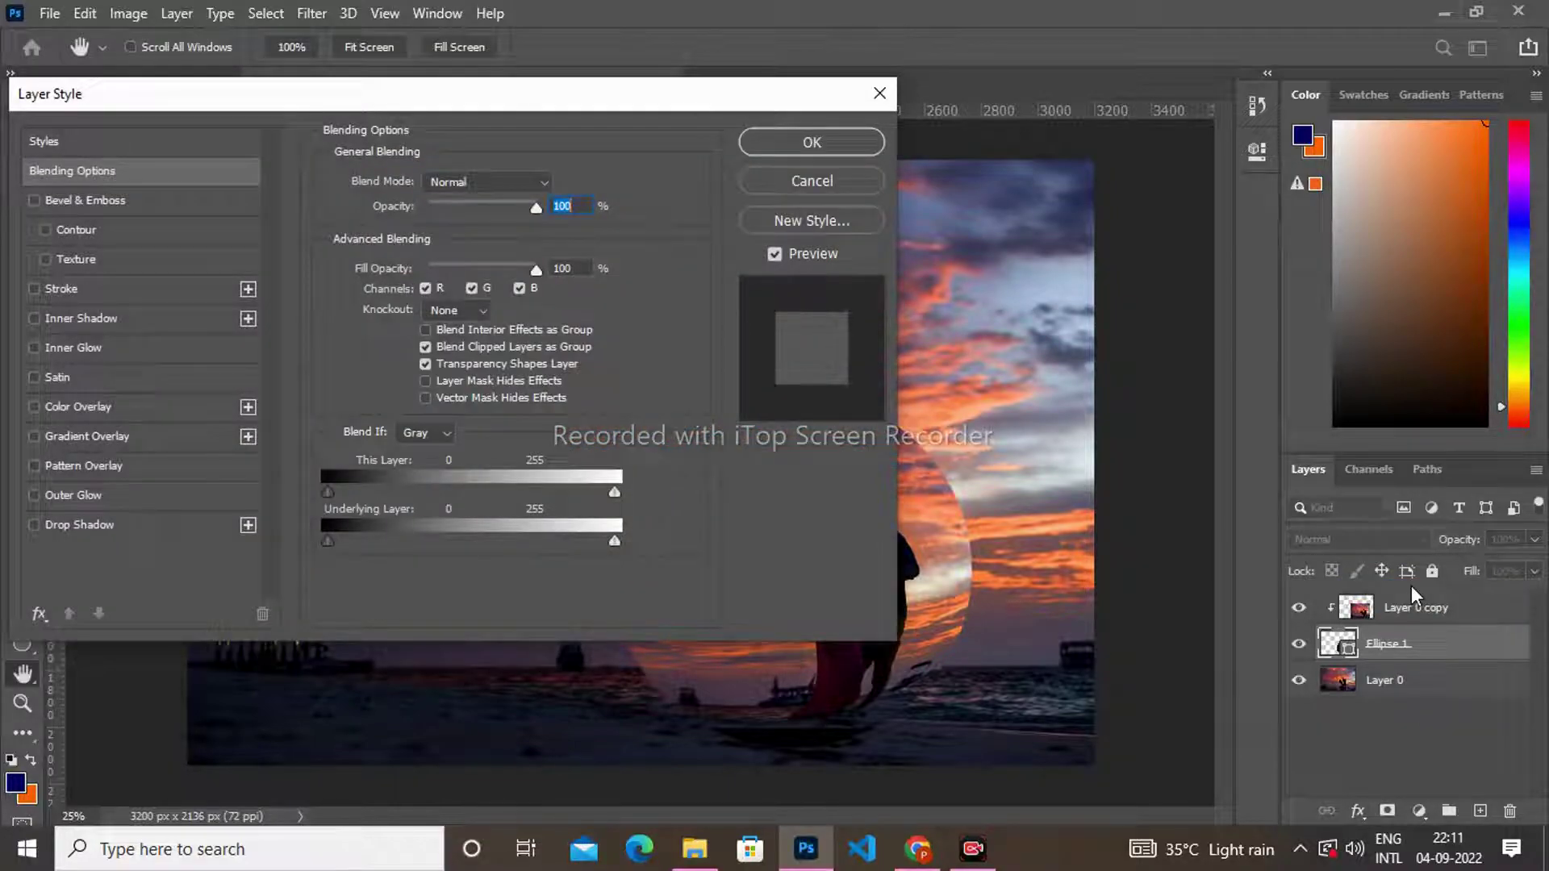
left_click_drag(452, 100, 824, 160)
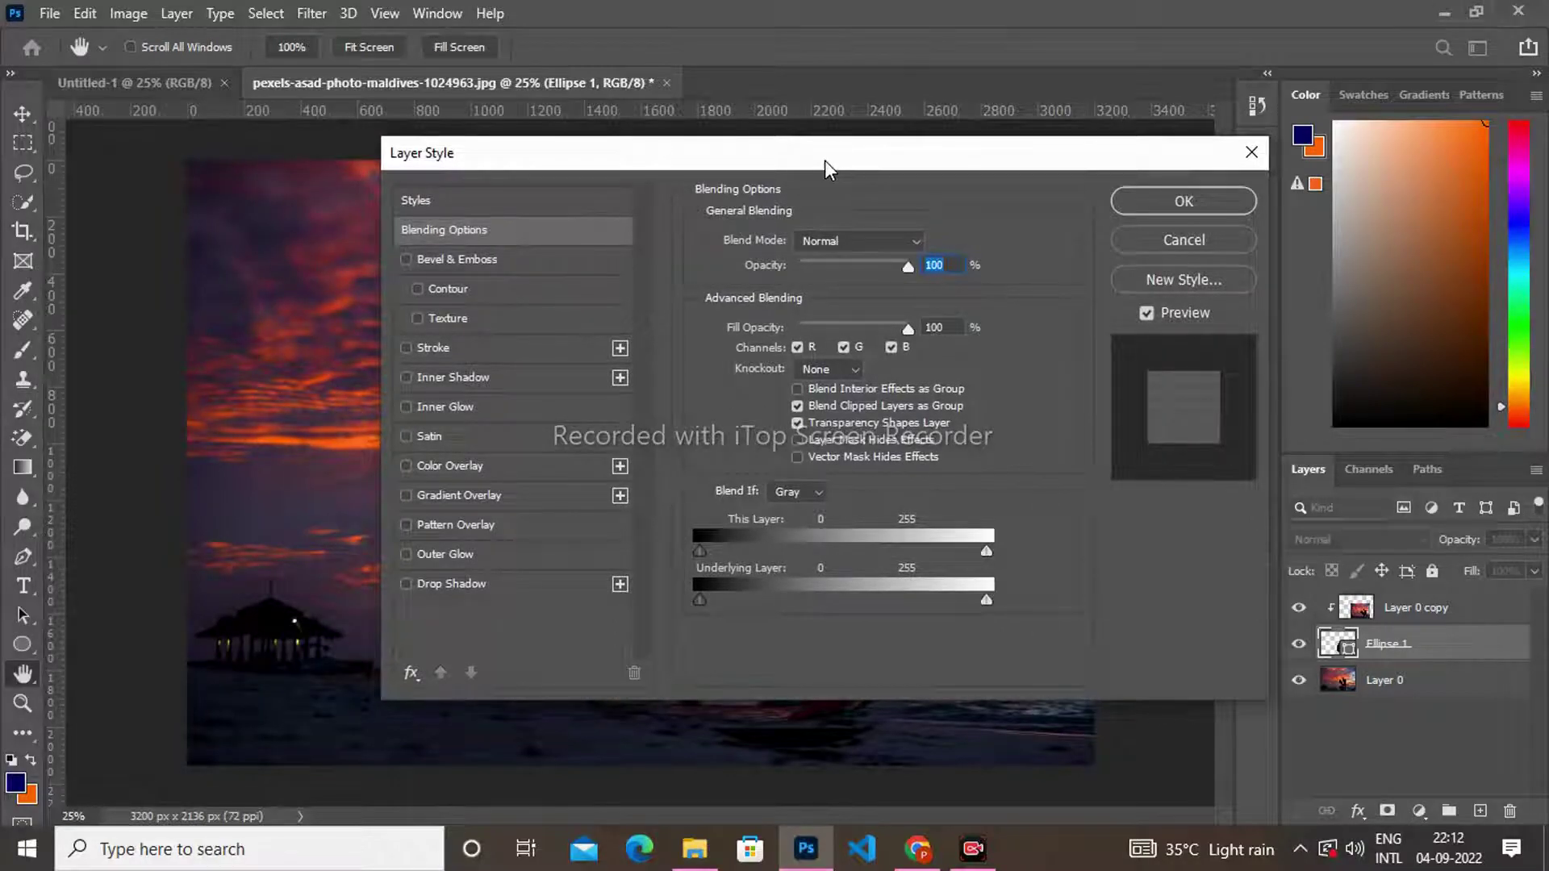
left_click_drag(824, 160, 642, 188)
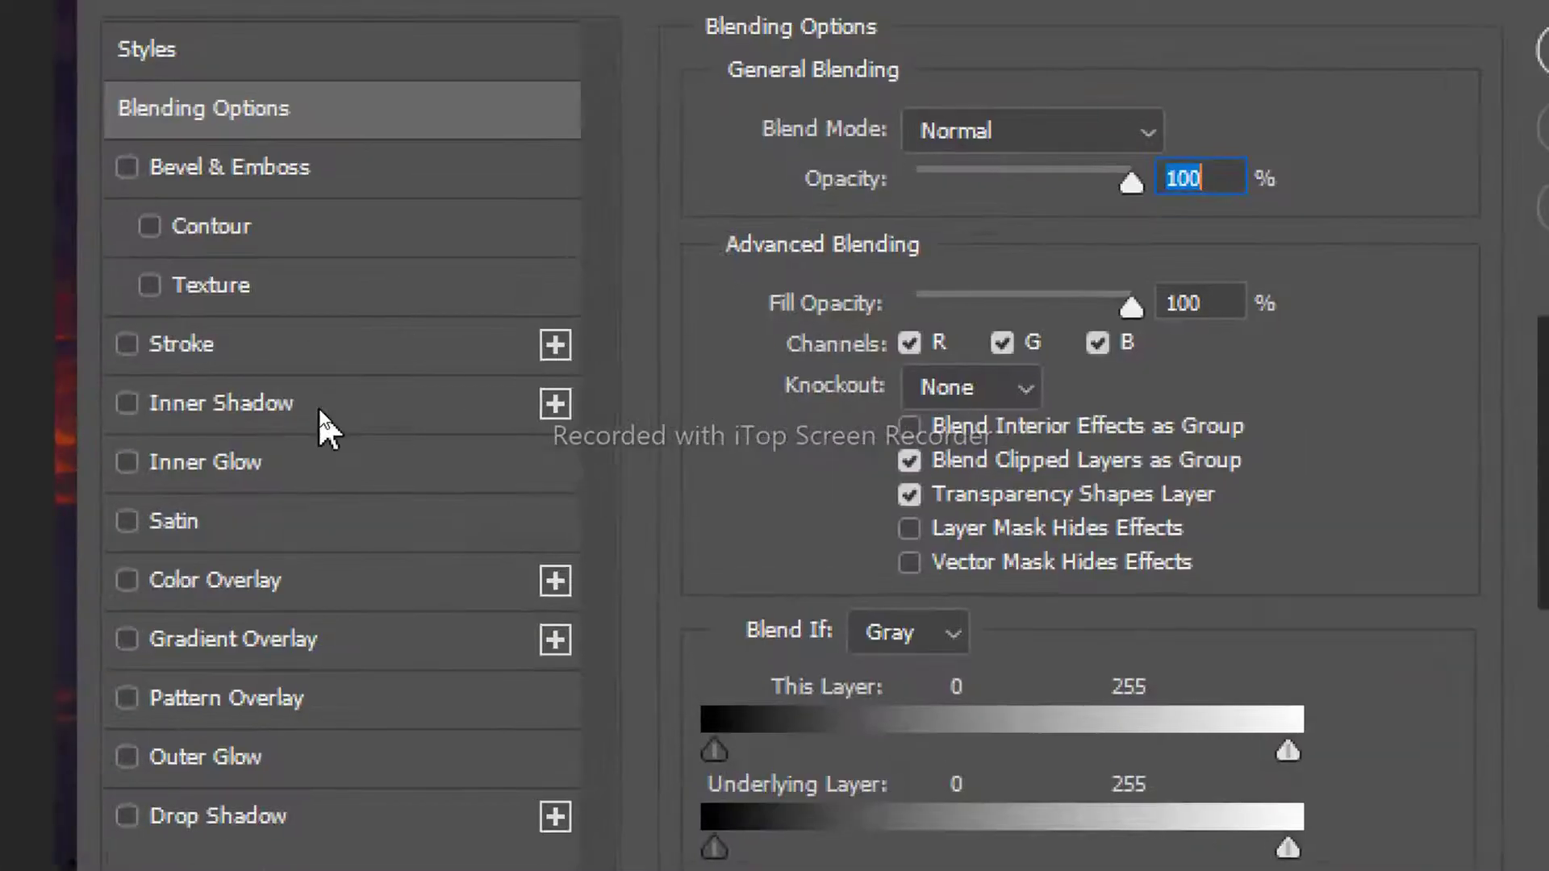
left_click(318, 408)
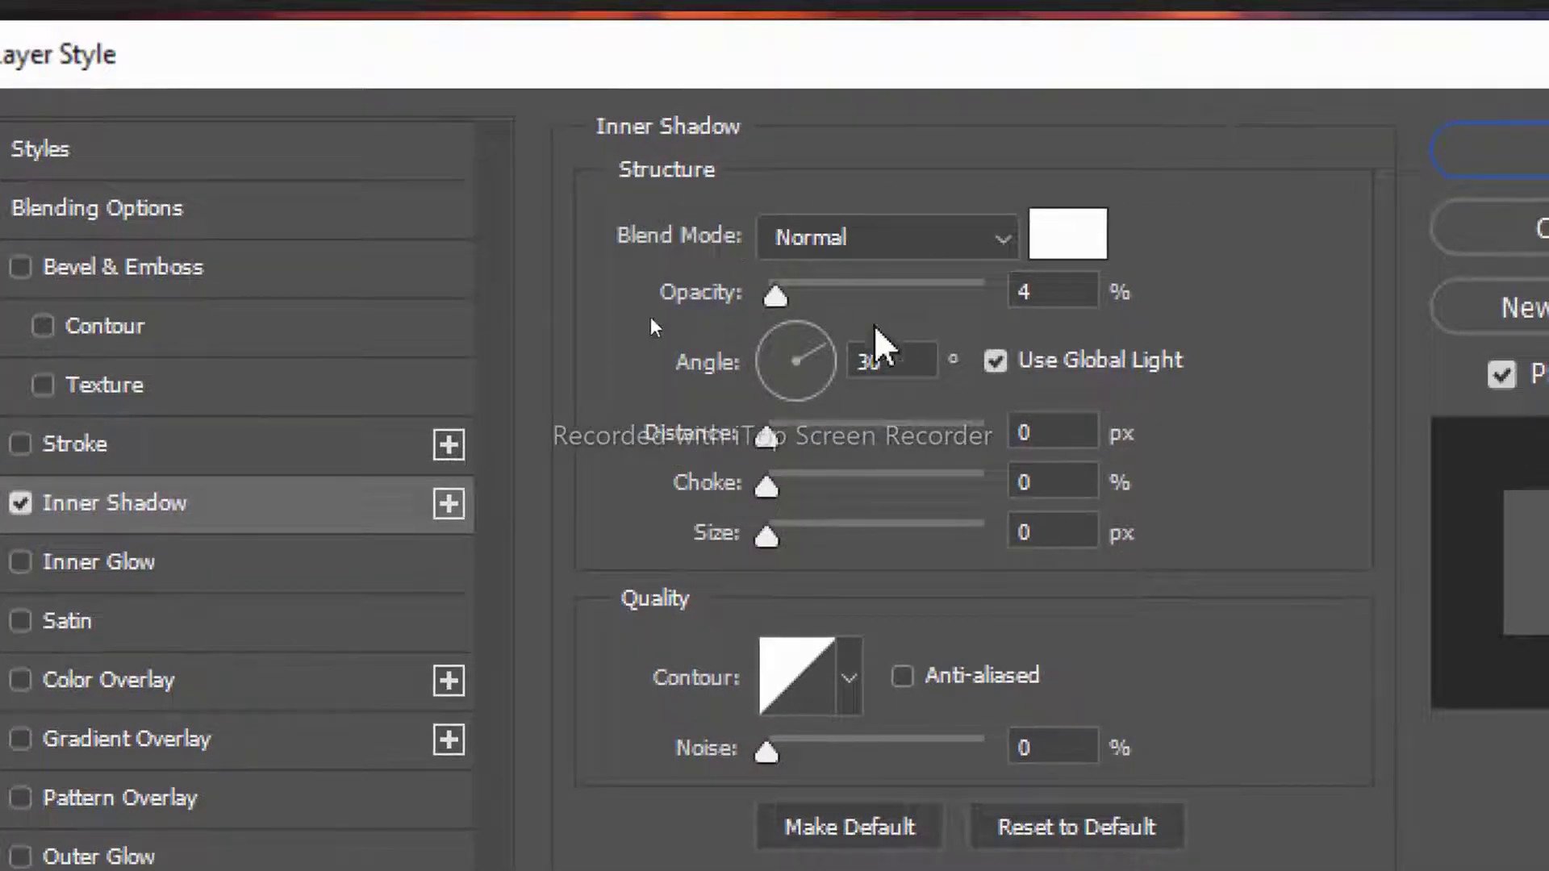
Set the inner shadow to Linear Dodge (Add) at 50% opacity with a white colour.
left_click(972, 250)
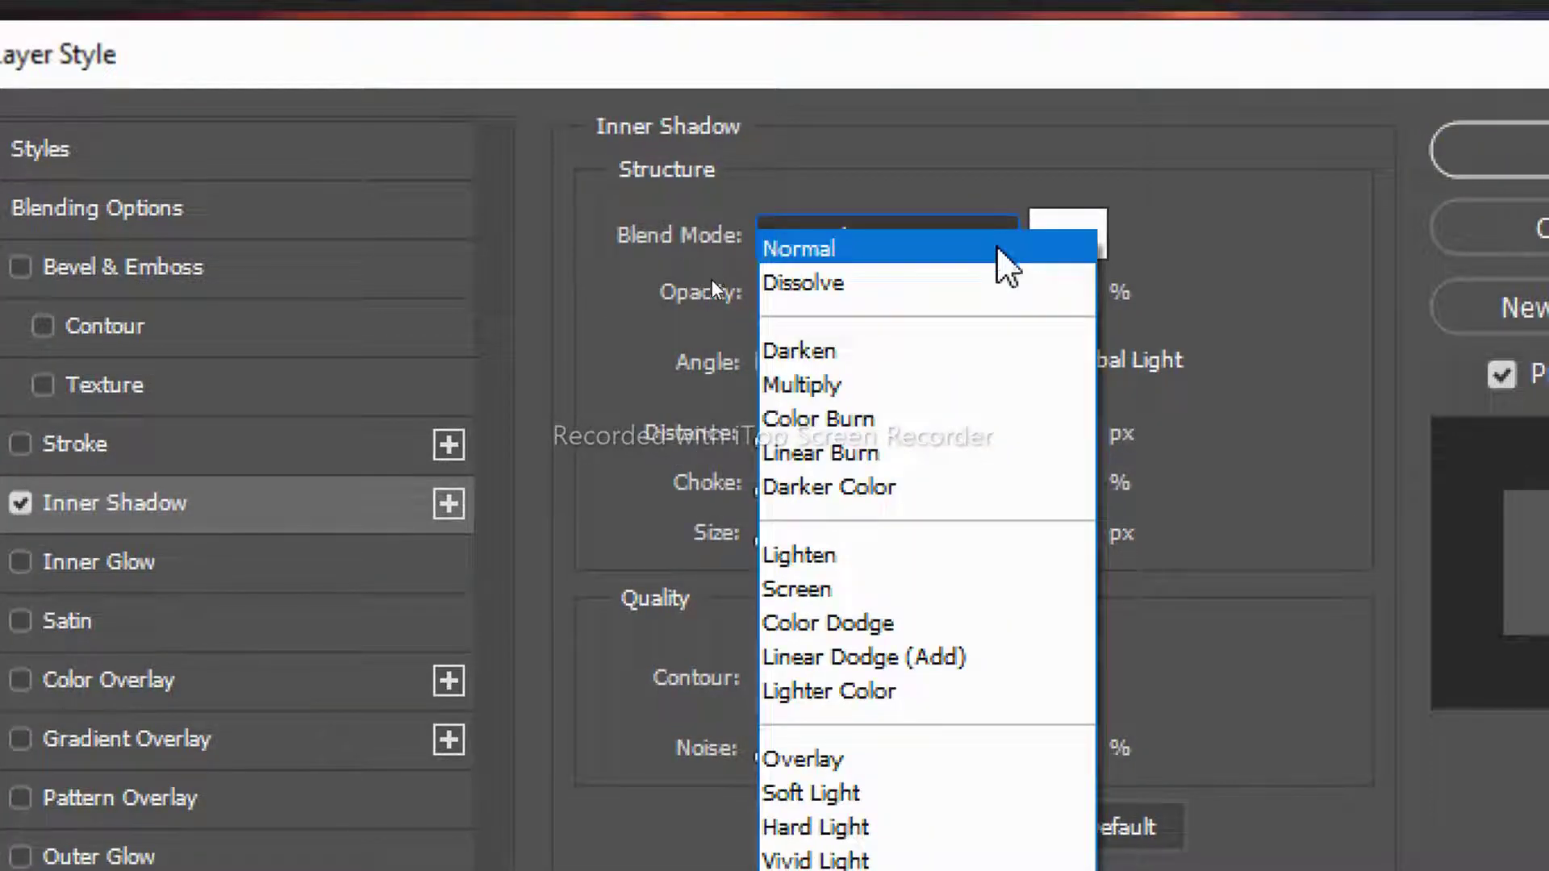
left_click(902, 658)
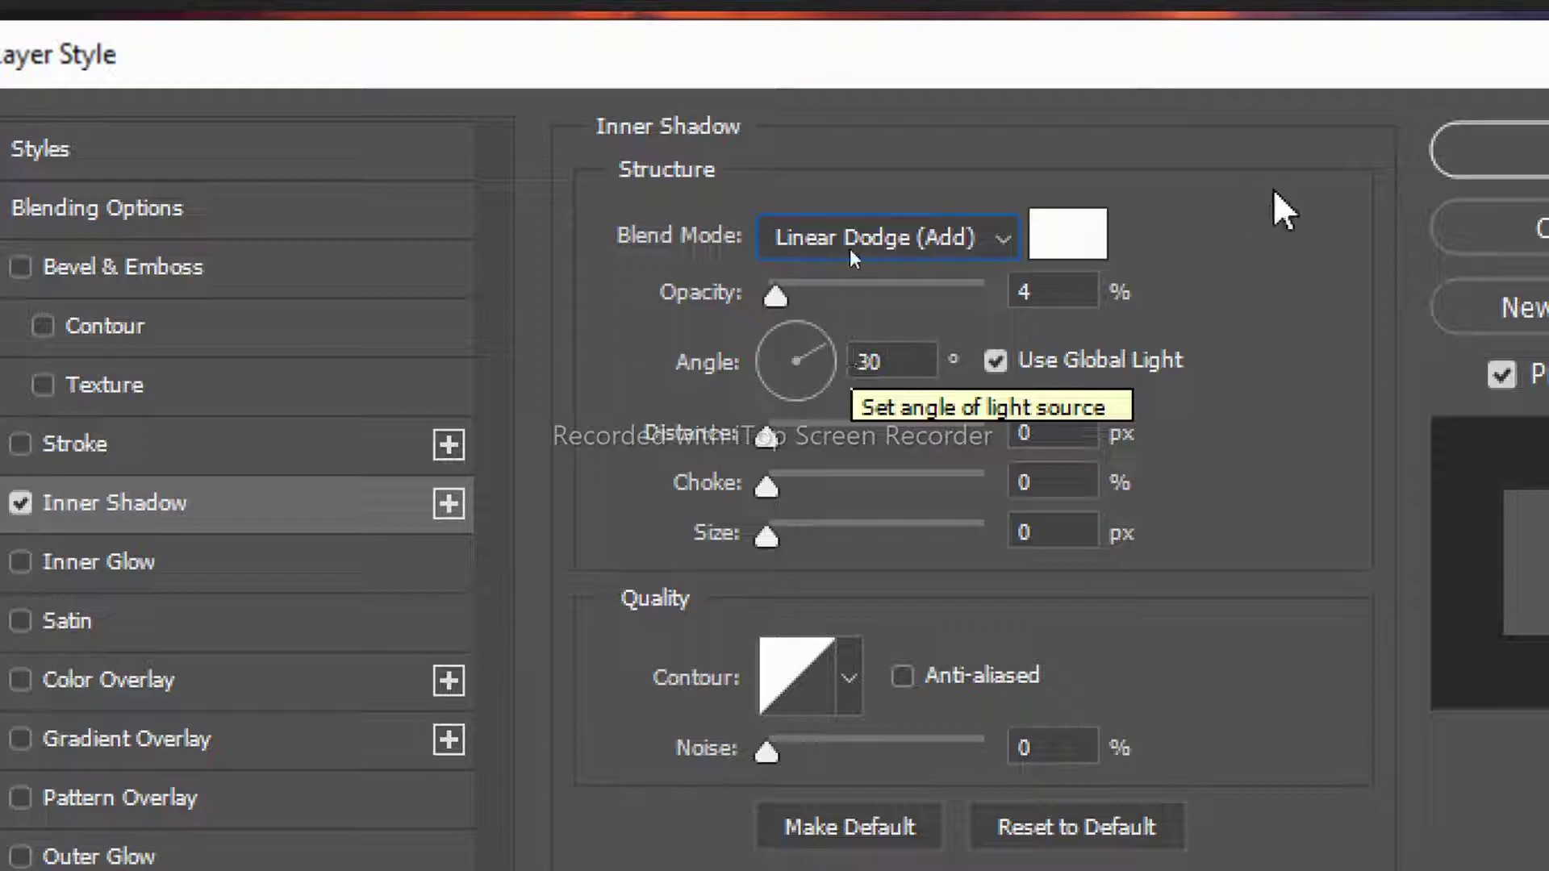
double_click(1046, 290)
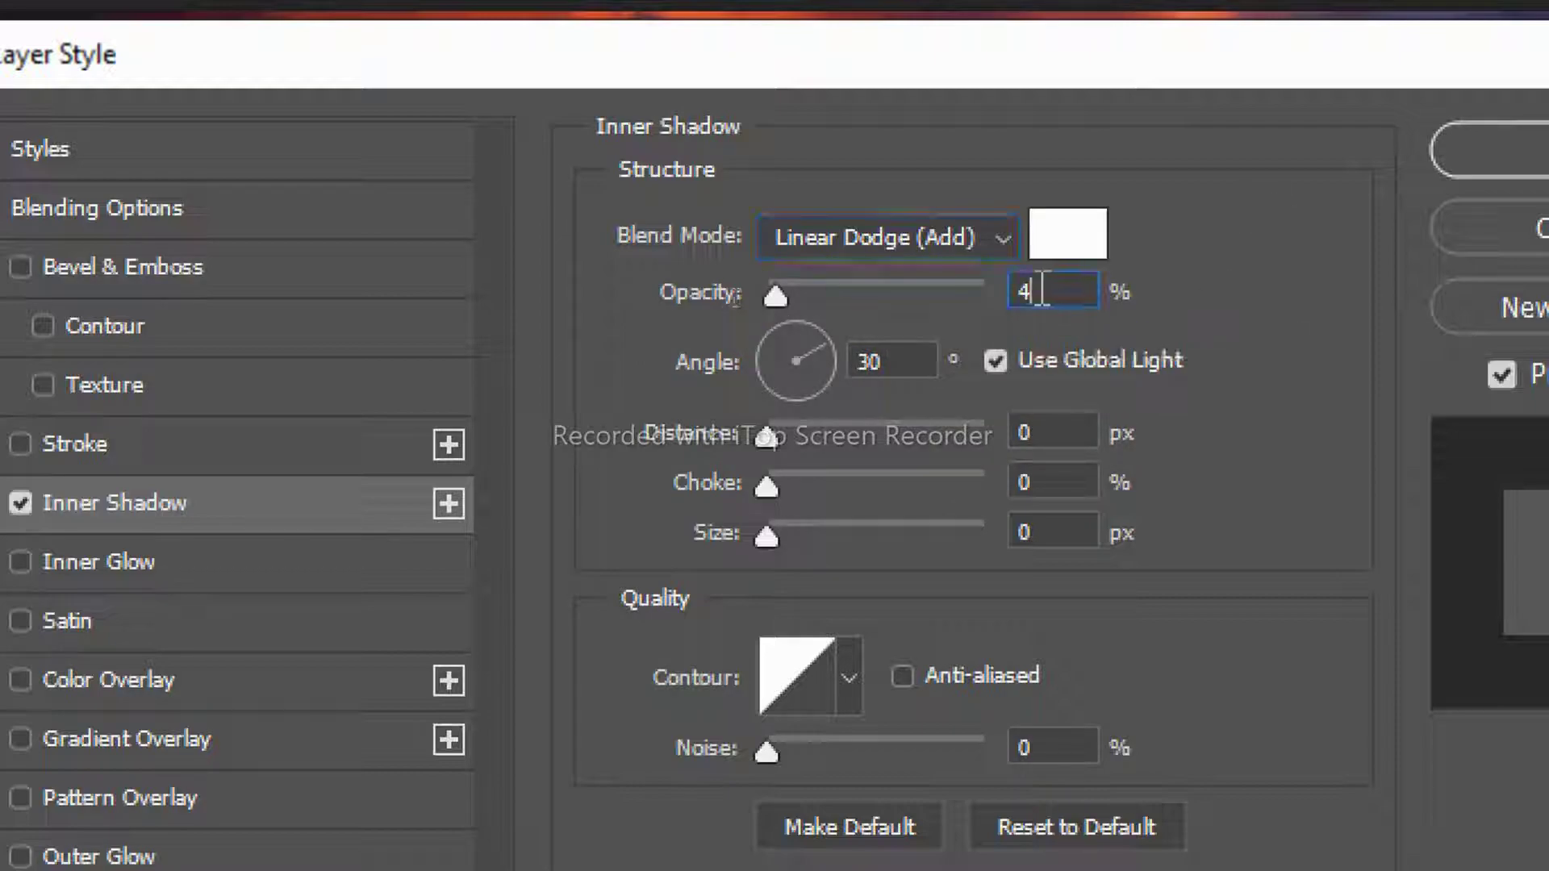
type("50")
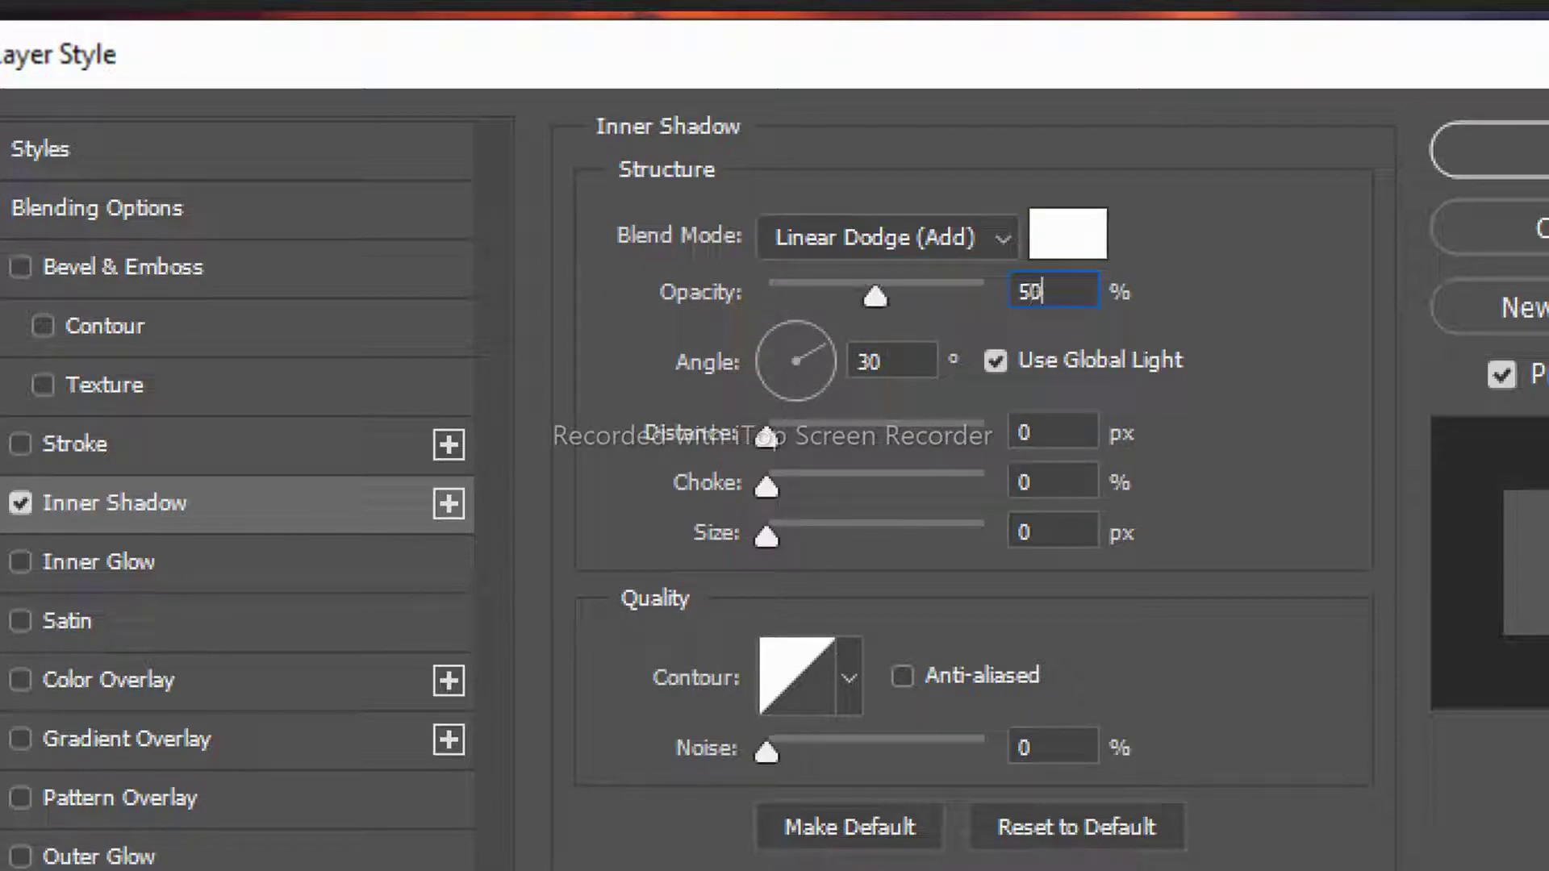
left_click(1063, 242)
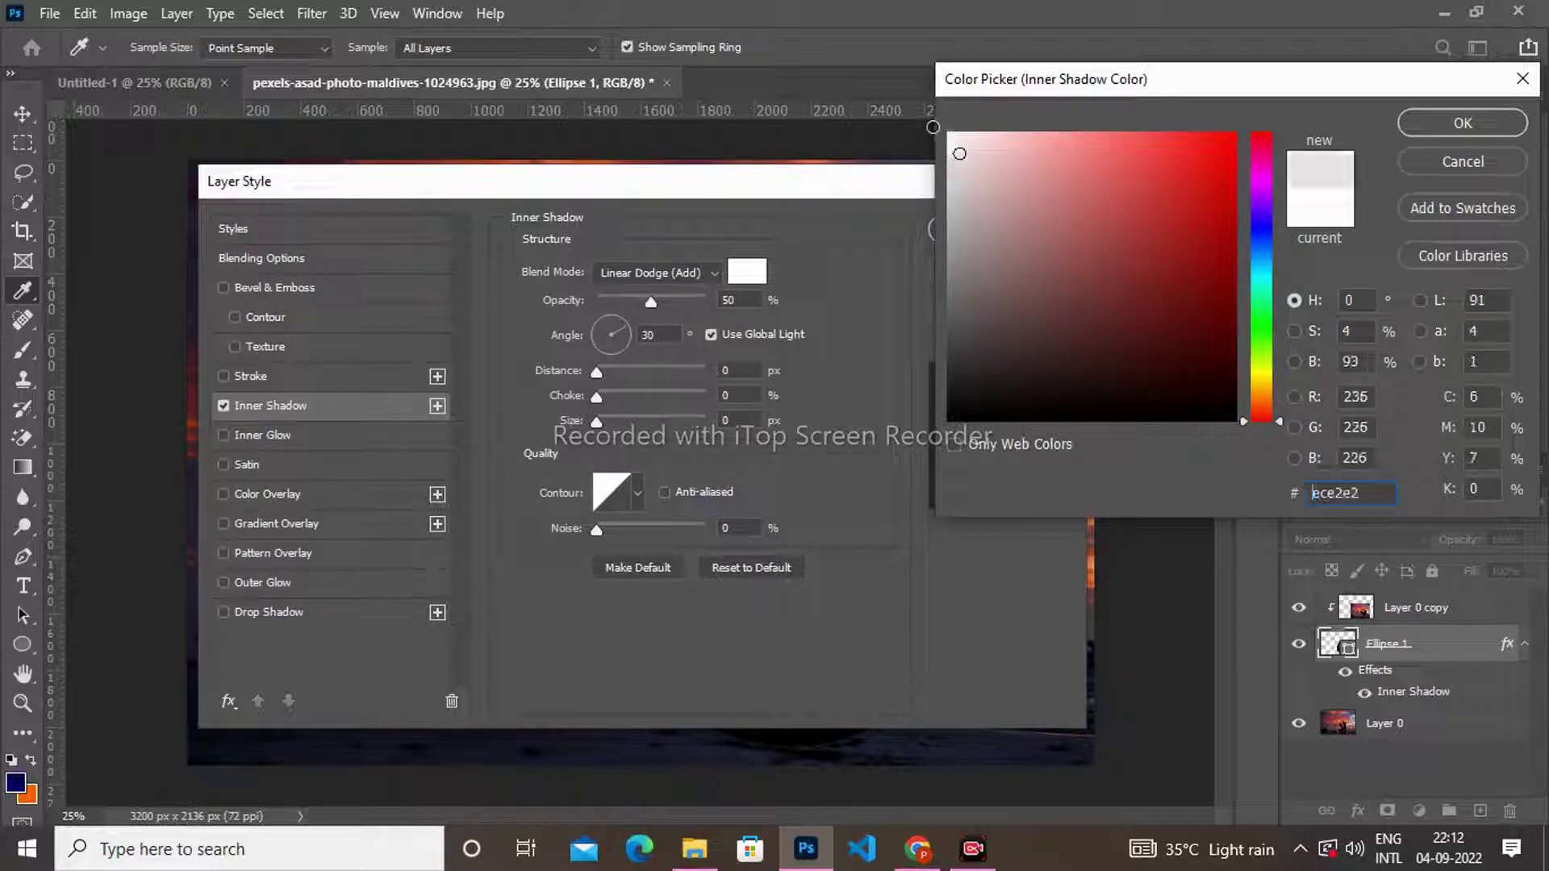
left_click_drag(957, 155, 949, 134)
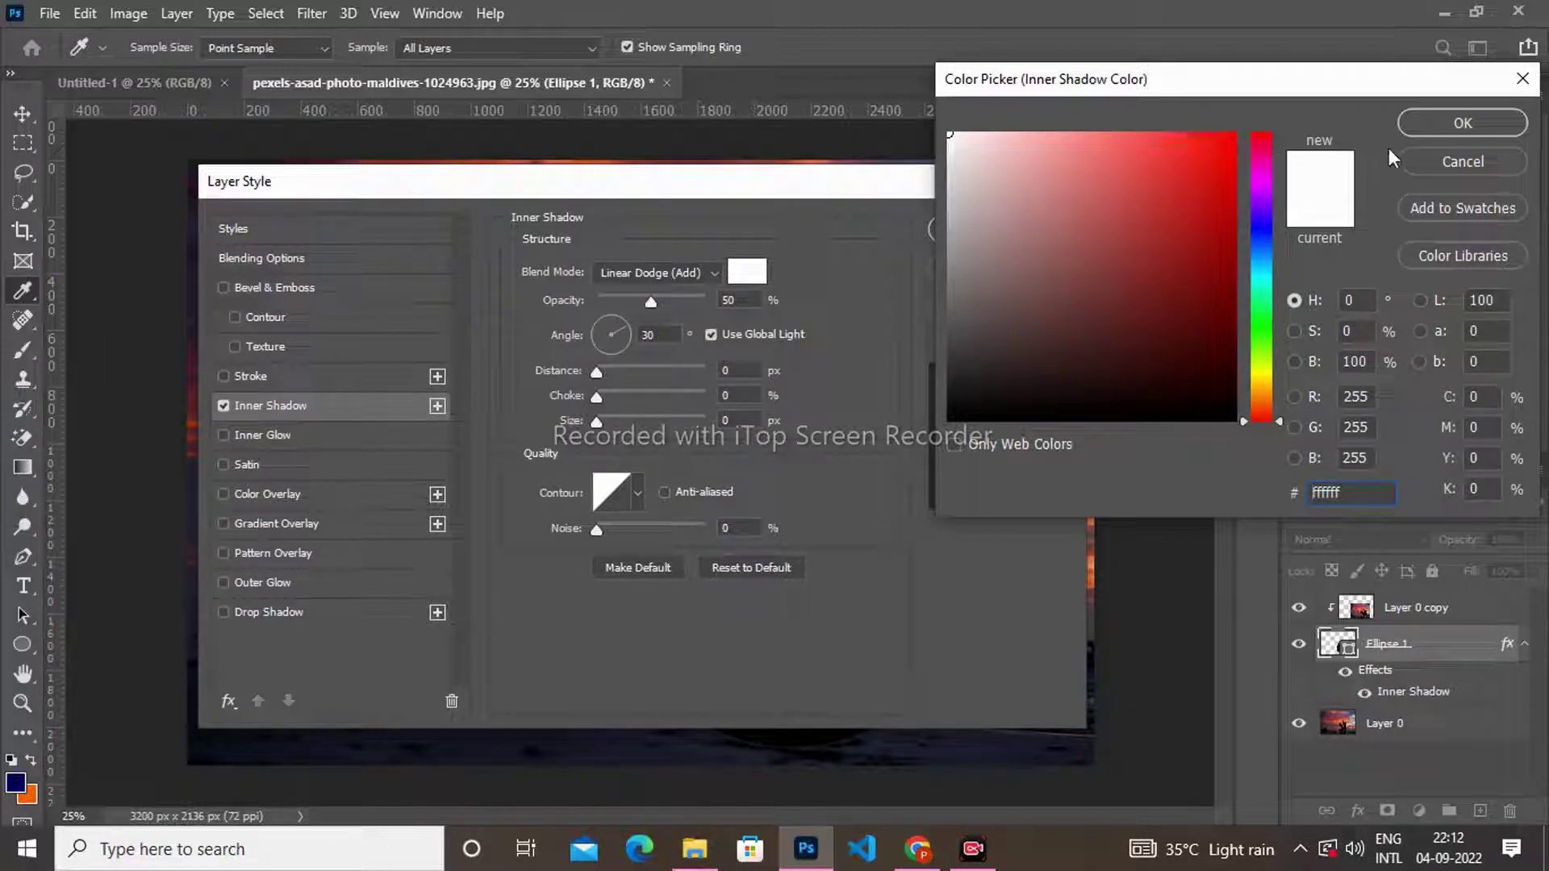
left_click(1456, 122)
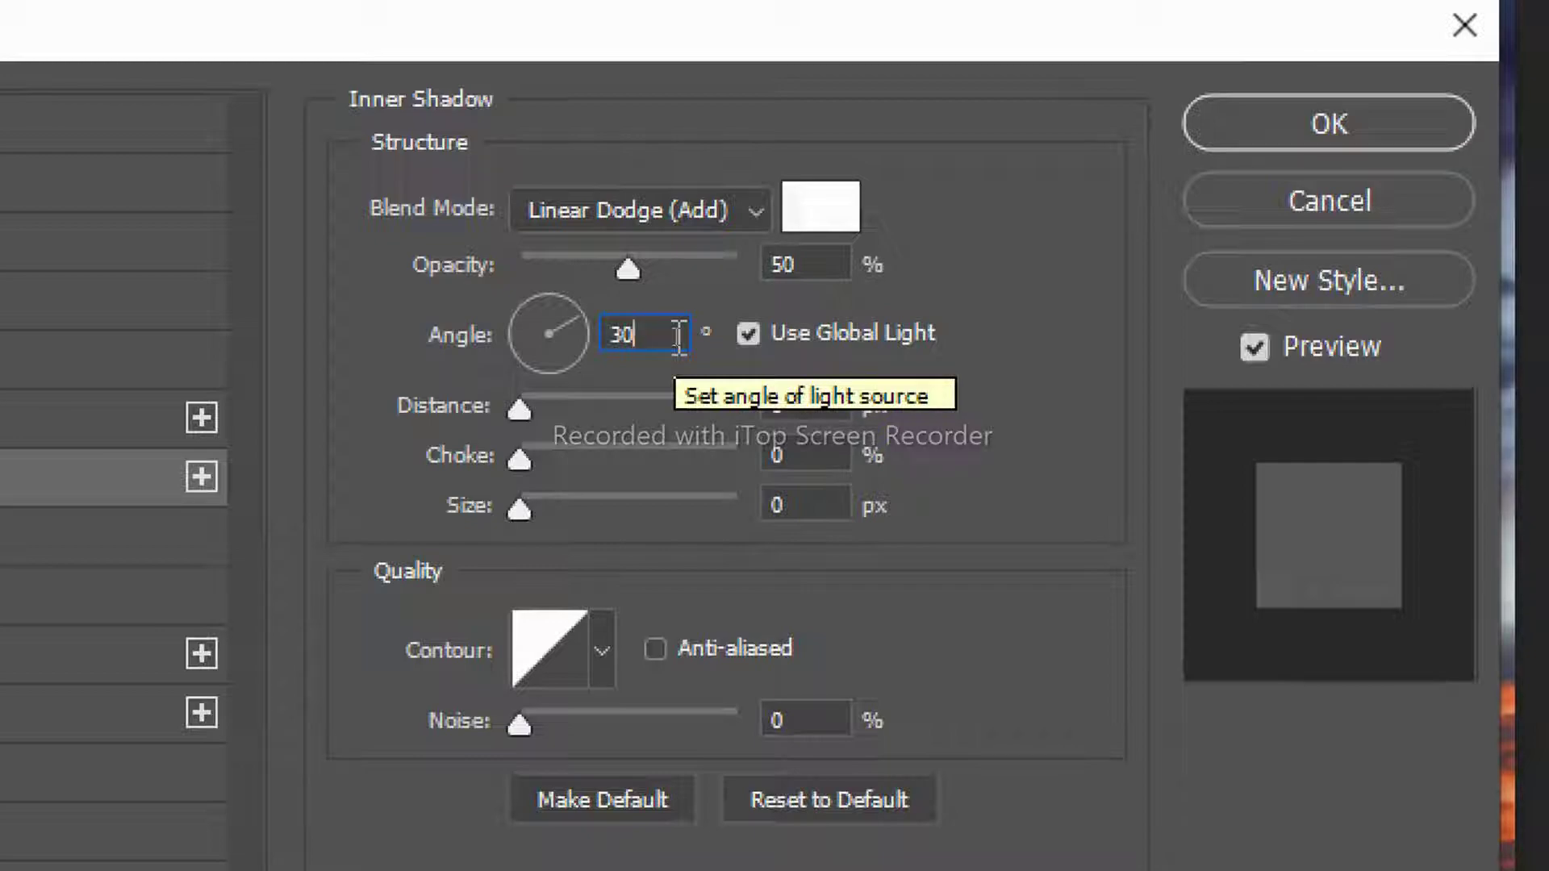
Give the inner shadow angle 30, distance 40, size 200, anti-aliased Gaussian contour, and apply it.
key("BackSpace")
key("BackSpace")
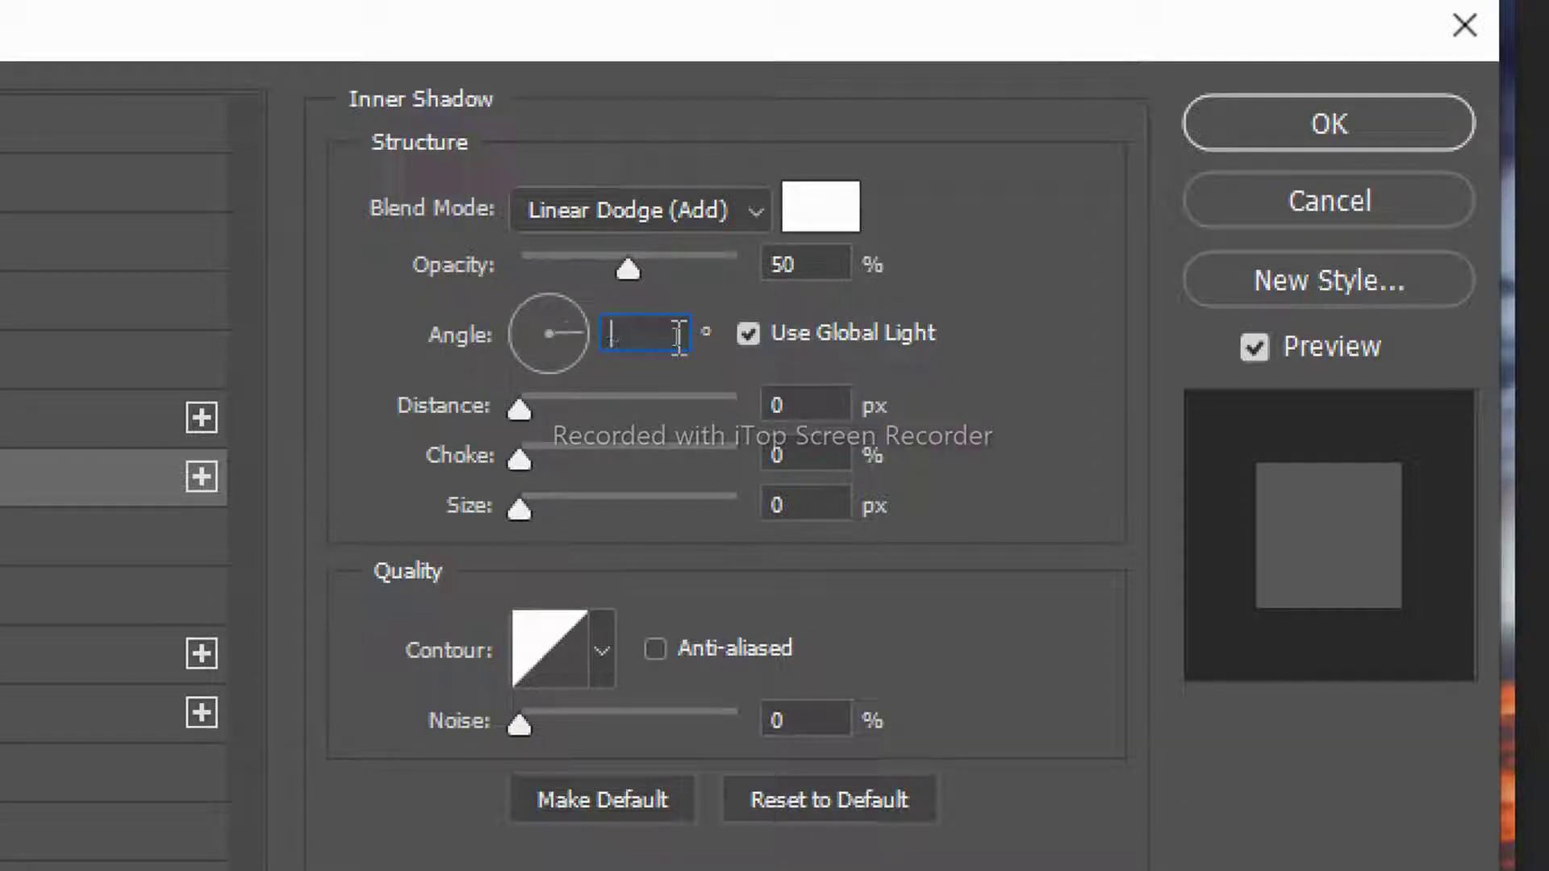
type("30")
left_click(780, 392)
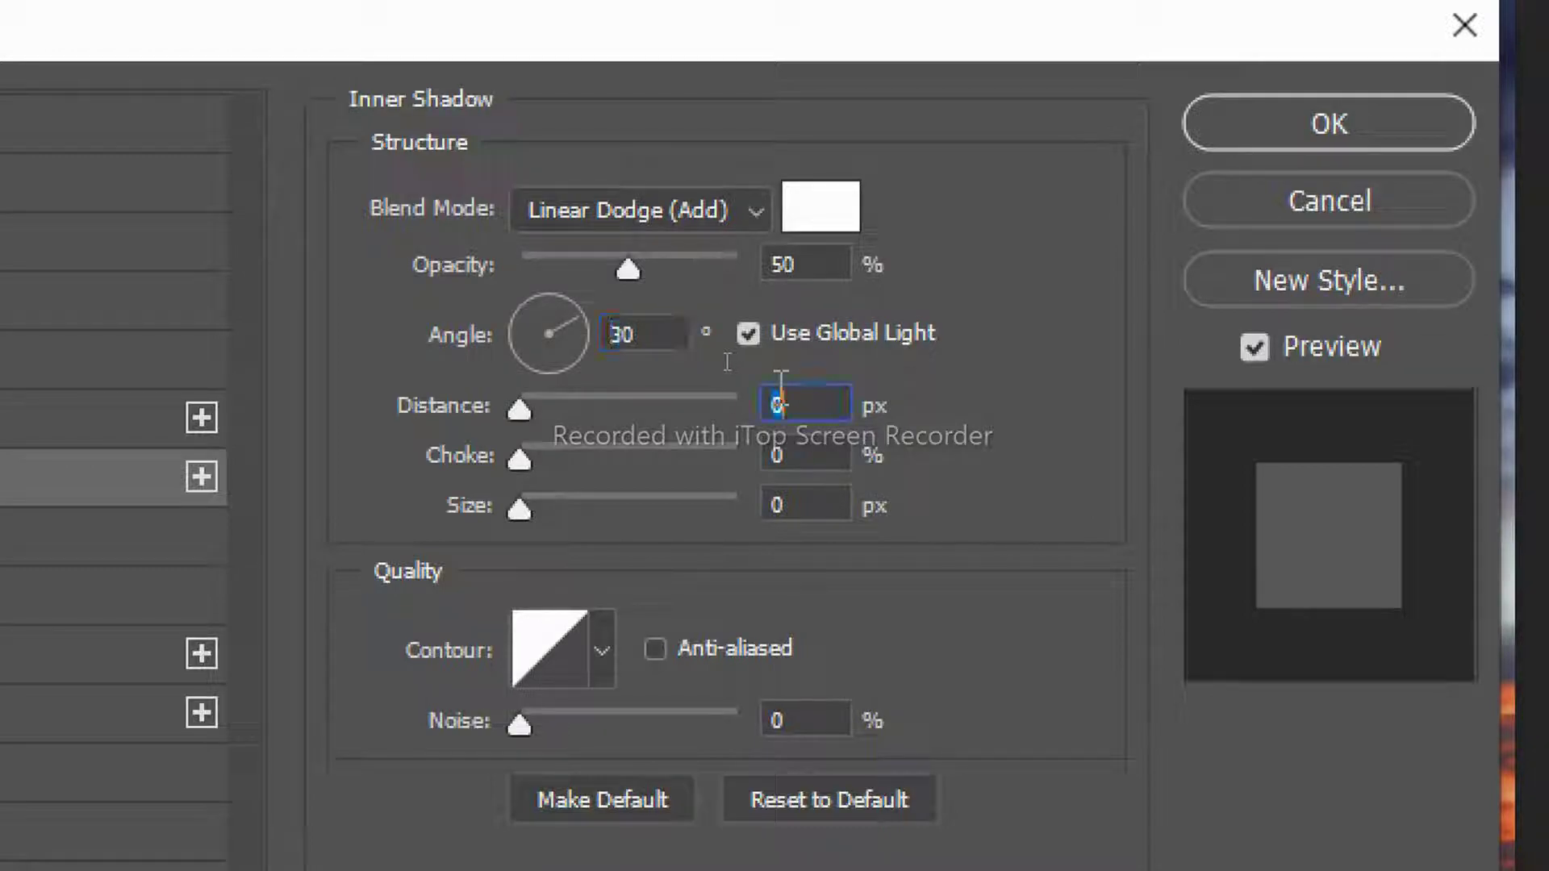
type("40")
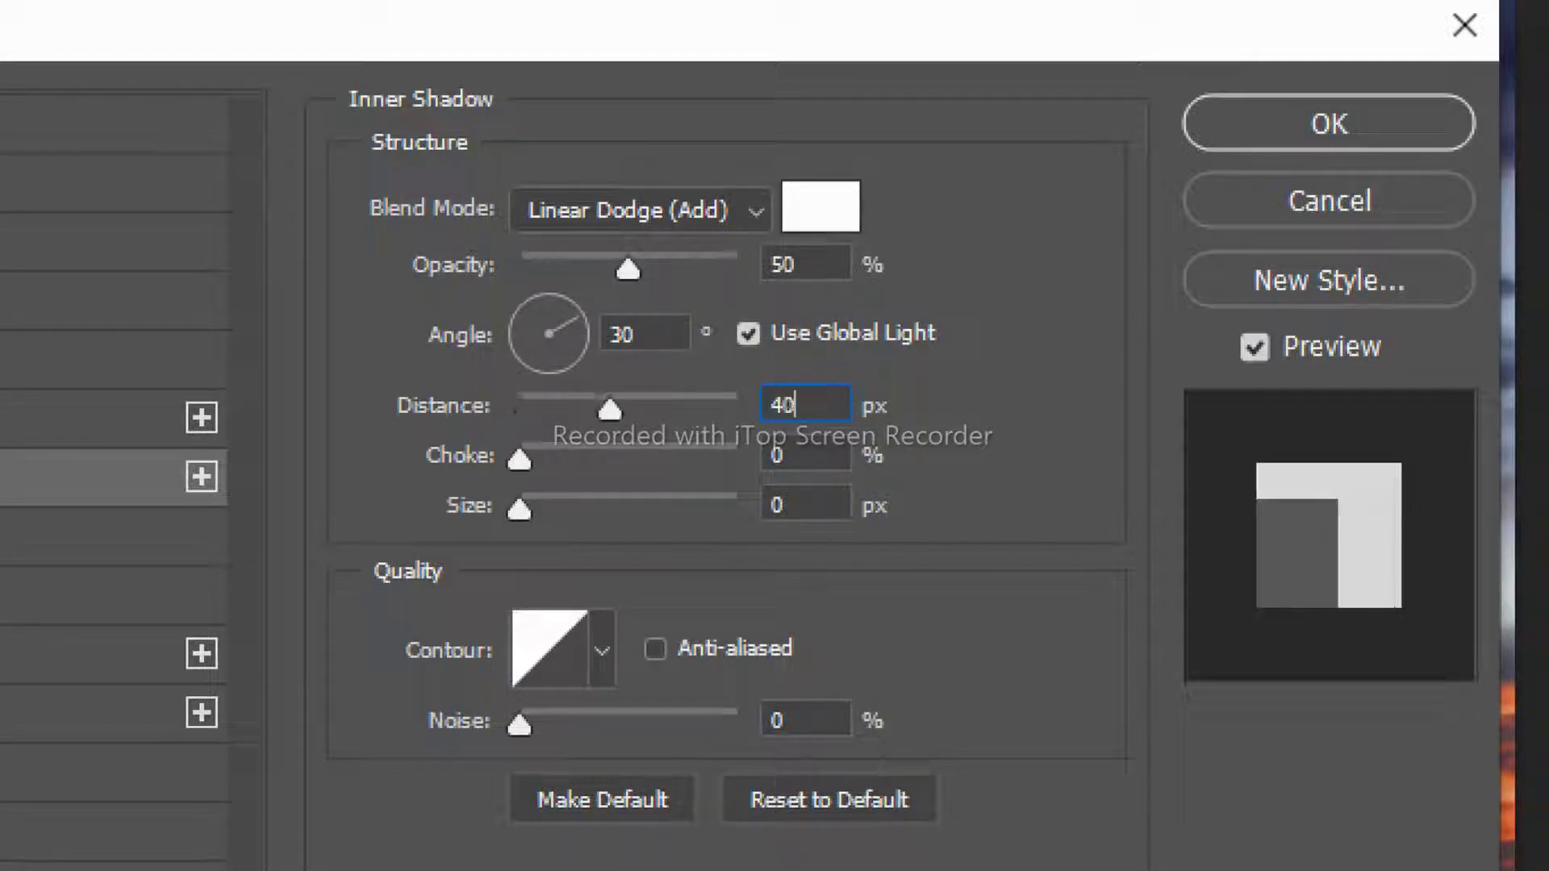
left_click(802, 502)
type("2")
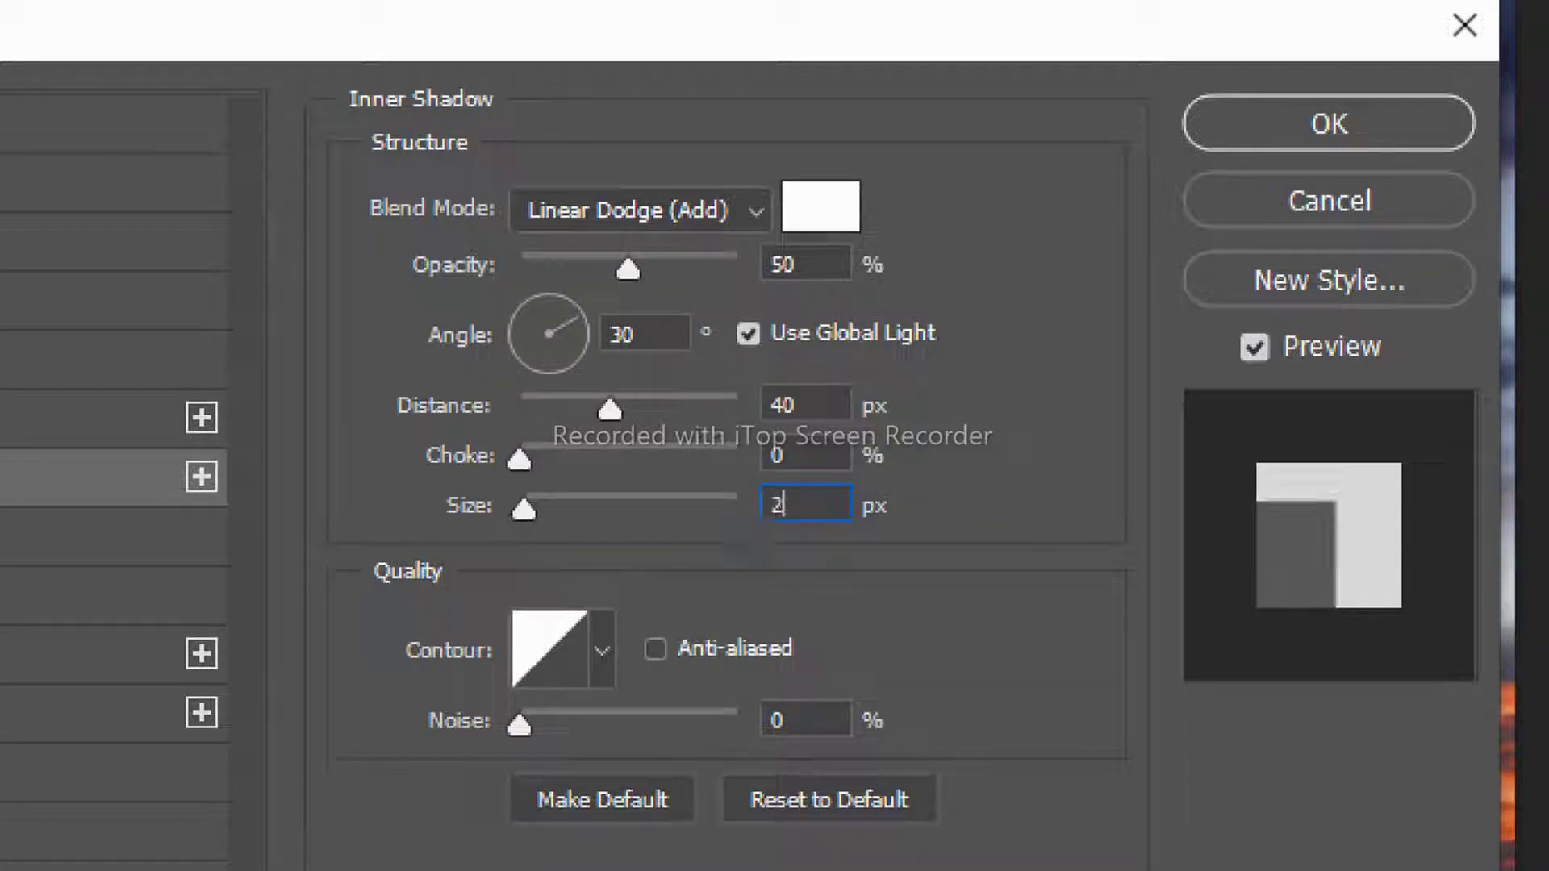
type("00")
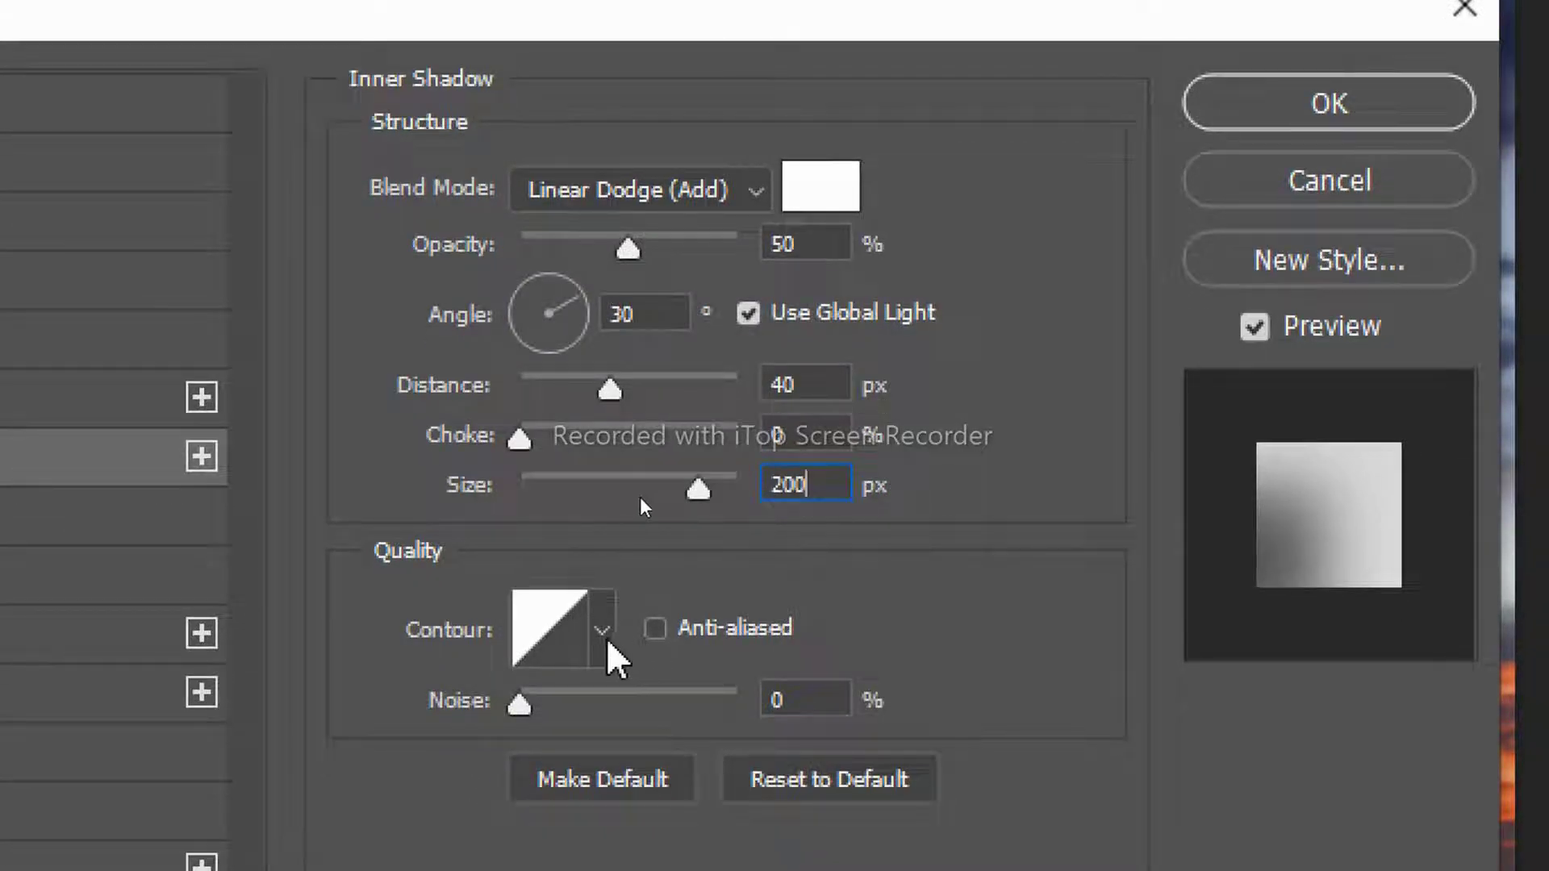
left_click(609, 641)
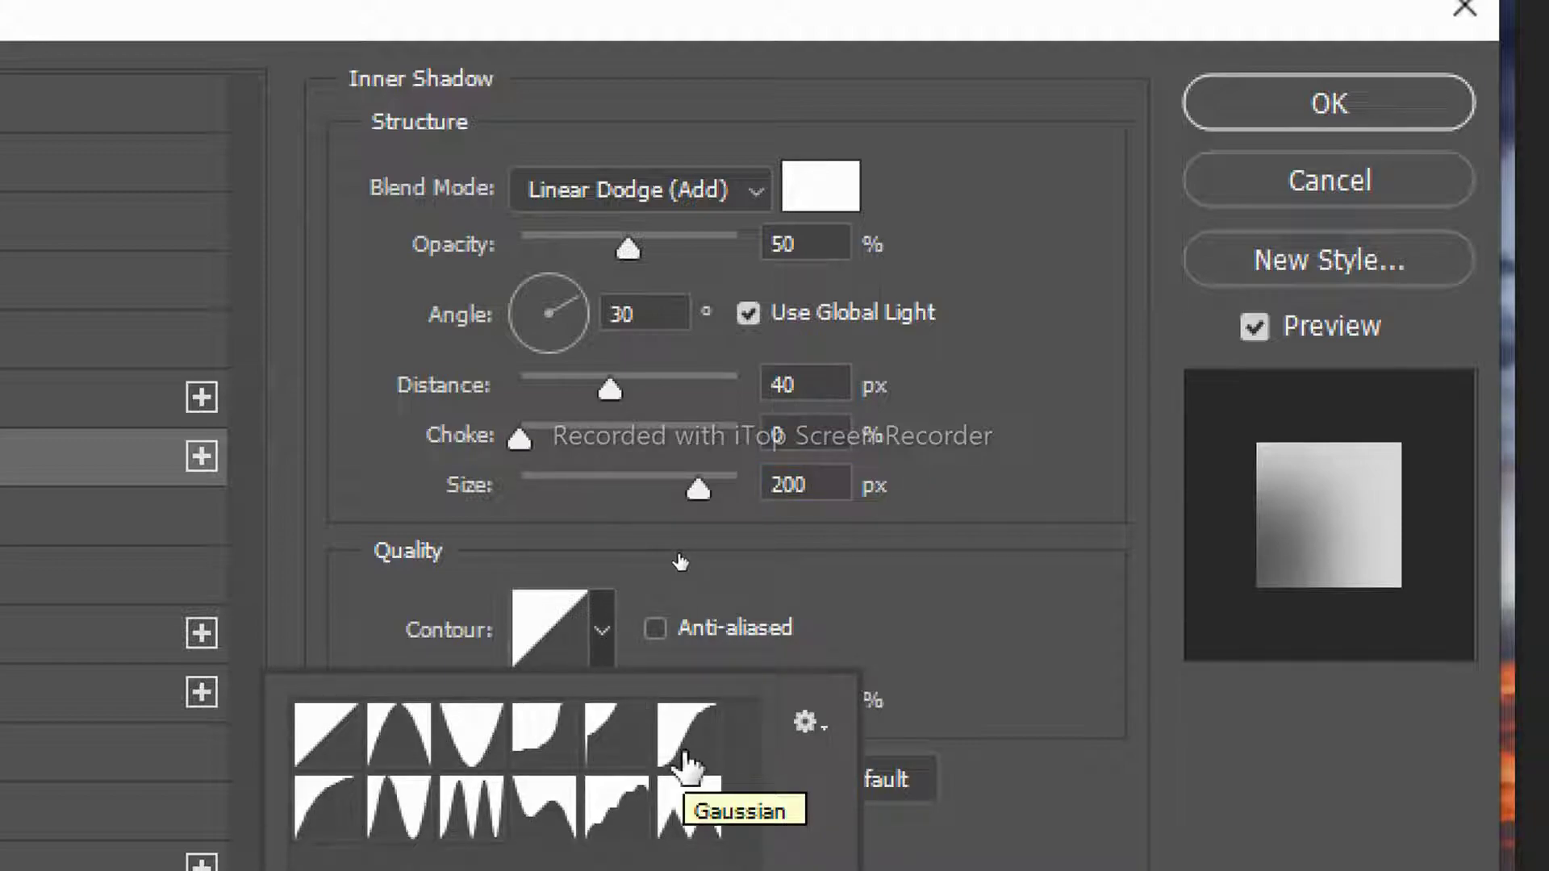
left_click(684, 767)
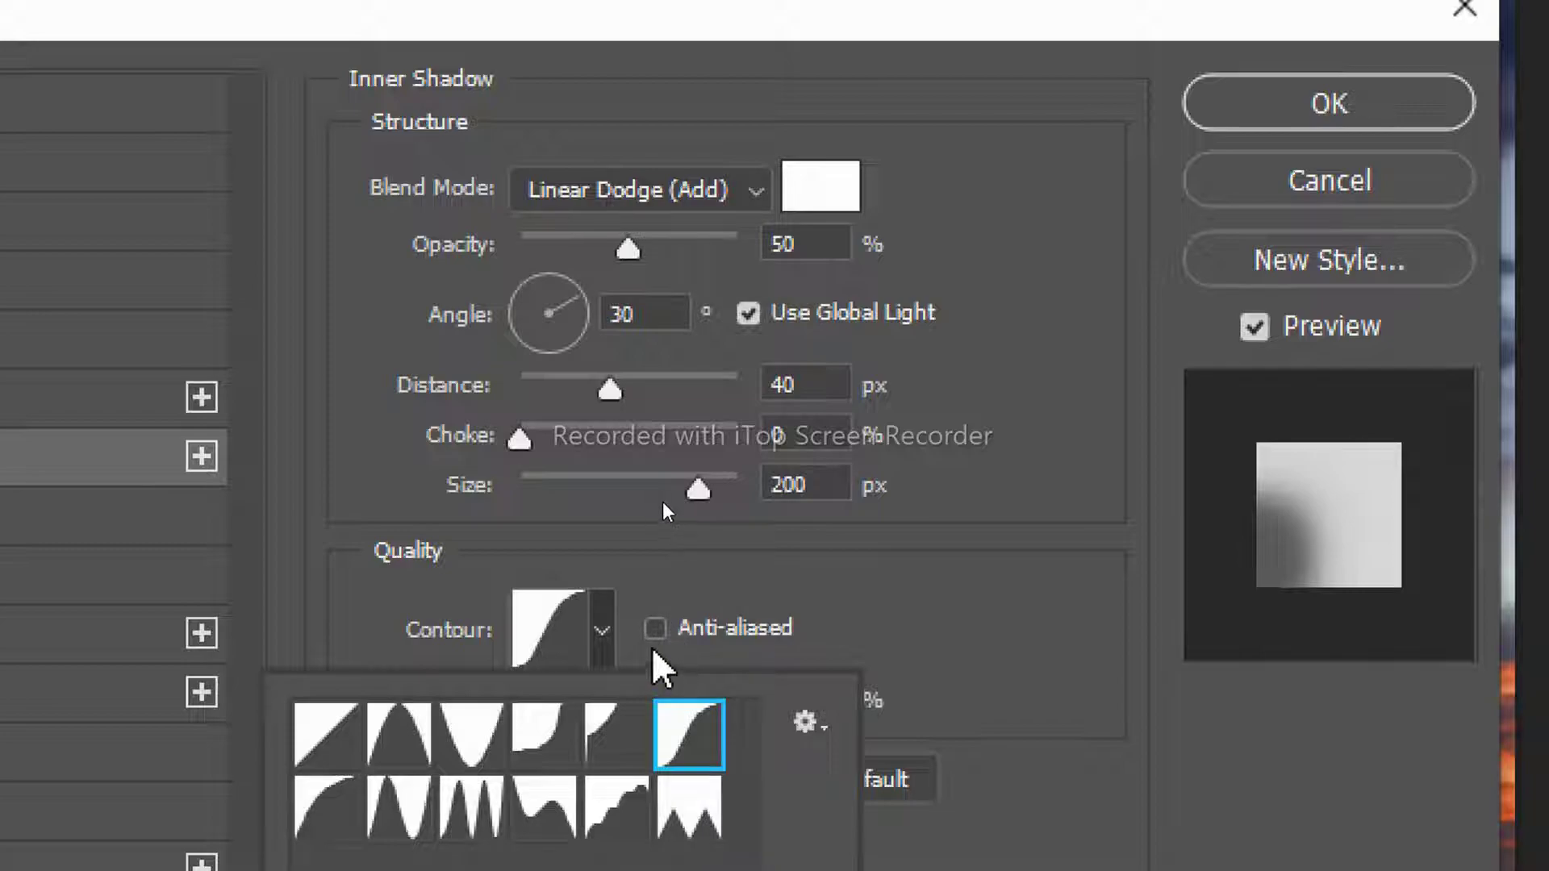
left_click(655, 629)
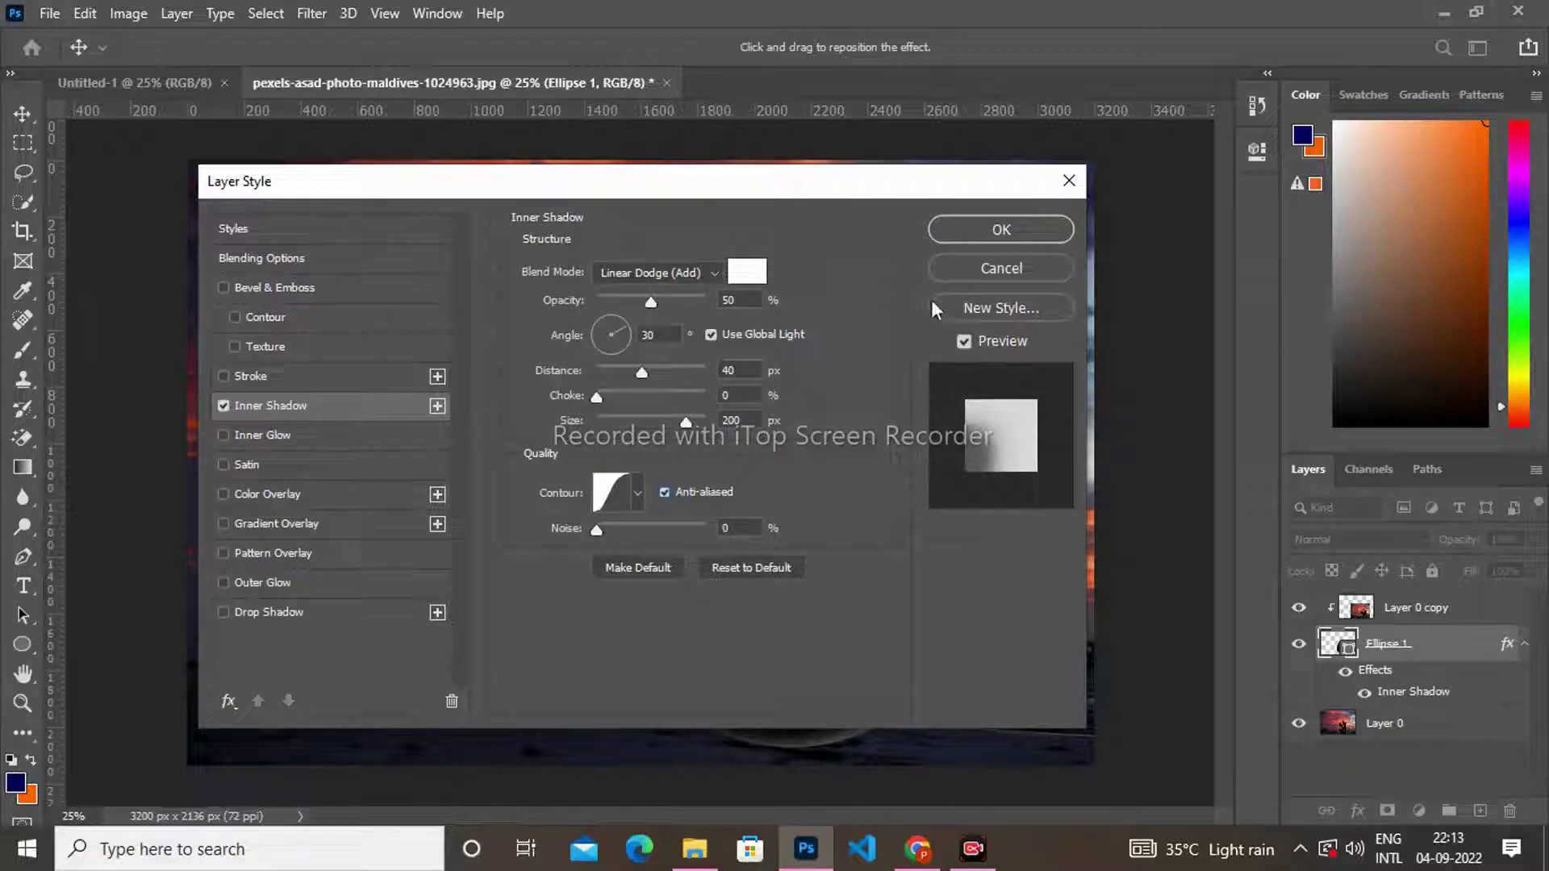
left_click(963, 242)
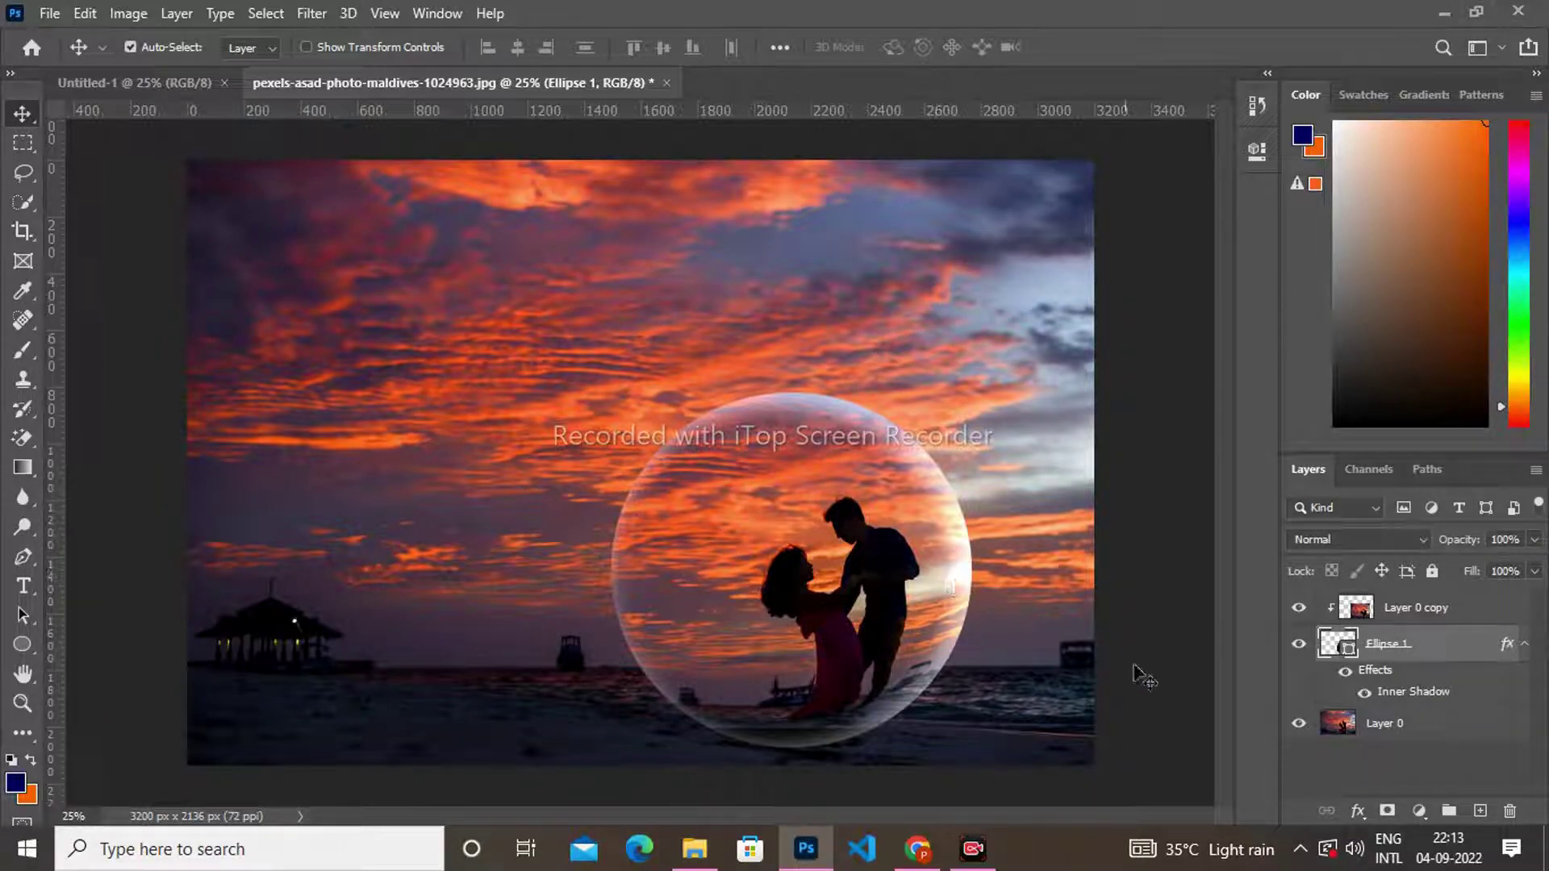
Reopen Ellipse 1's Layer Style dialog through the fx button's Blending Options.
left_click(1361, 811)
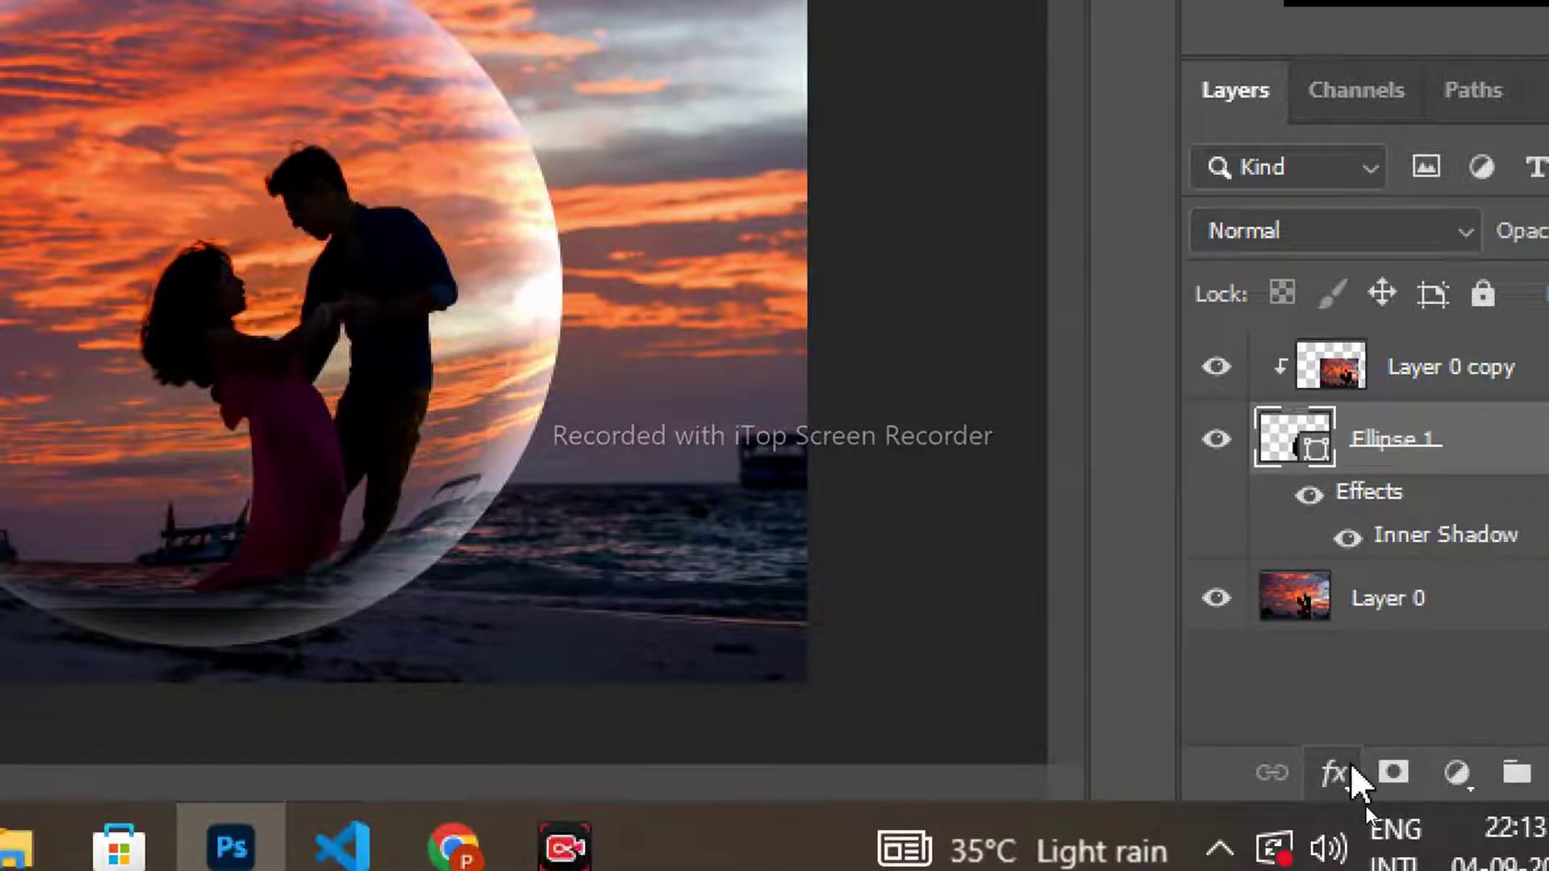
left_click(1361, 811)
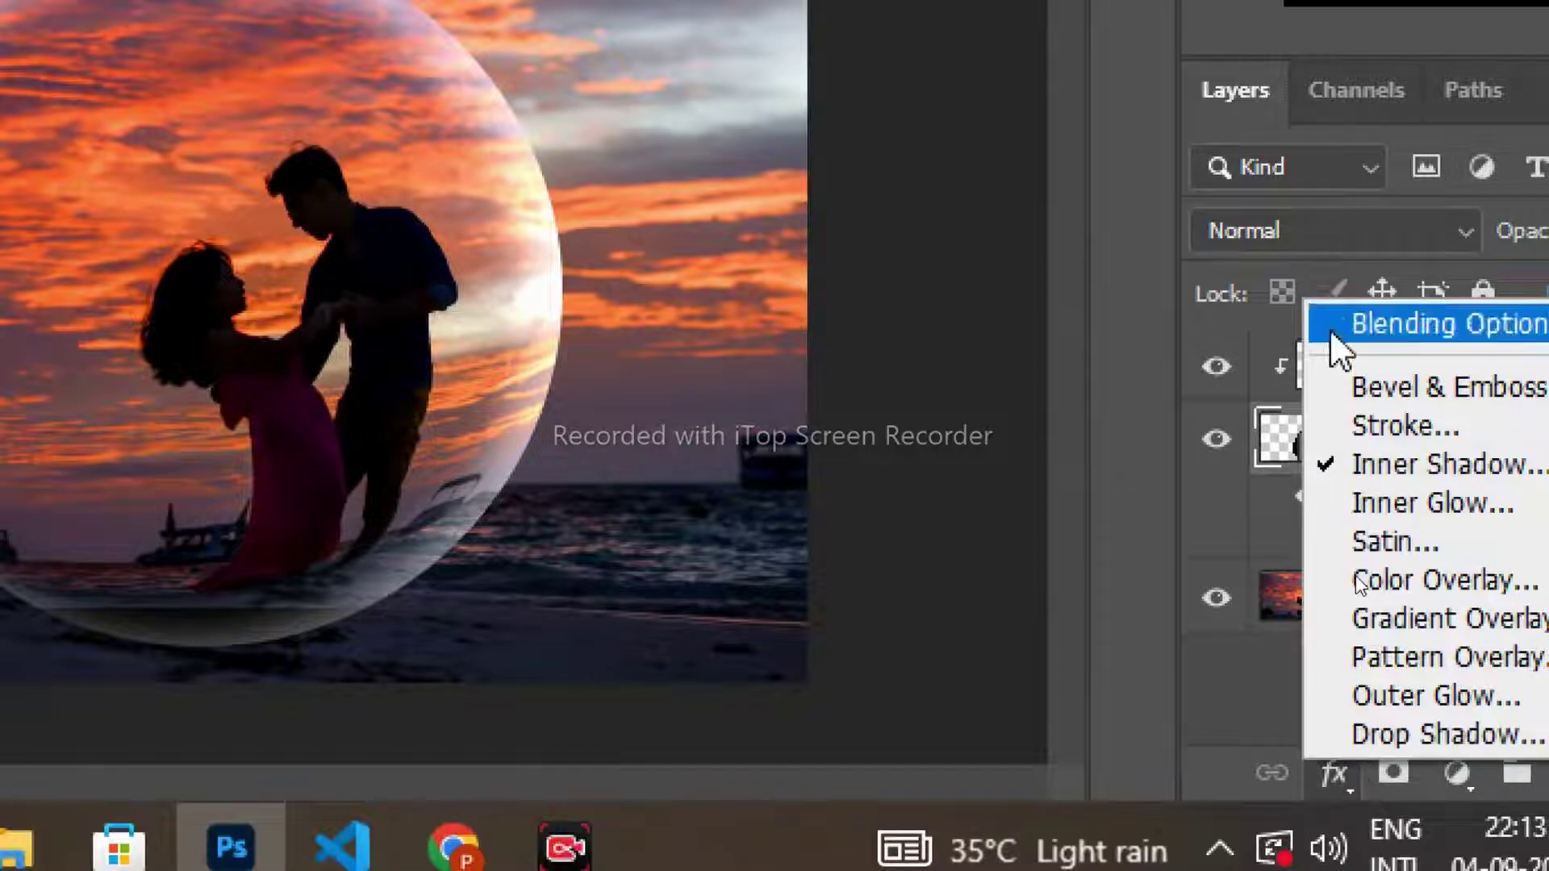
left_click(1350, 332)
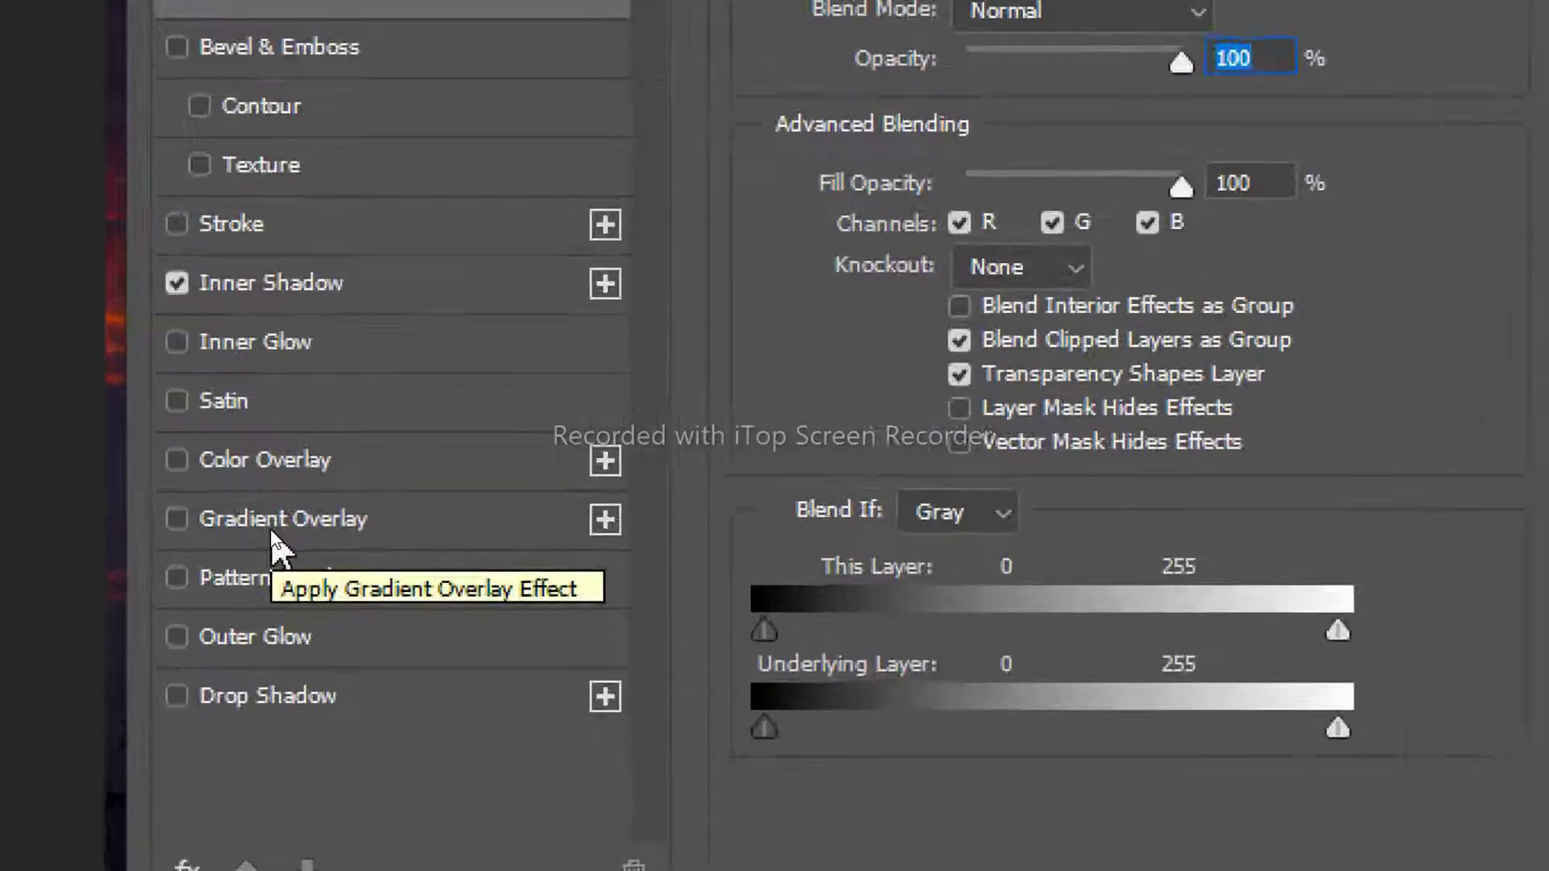
Enable Gradient Overlay on the circle in Linear Burn mode at 50% opacity.
left_click(270, 529)
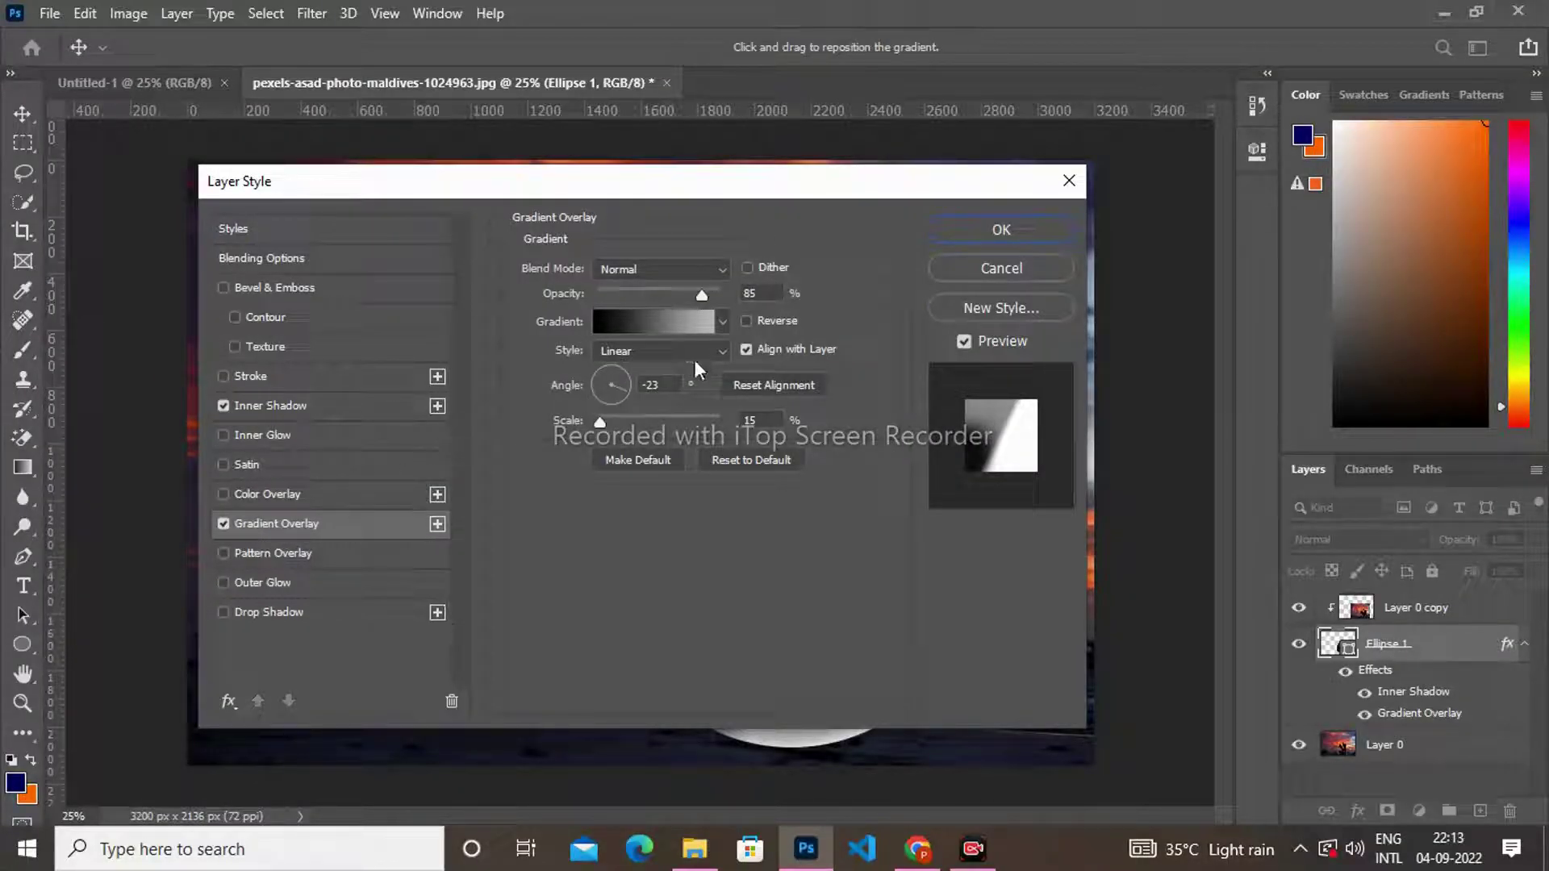
left_click(618, 266)
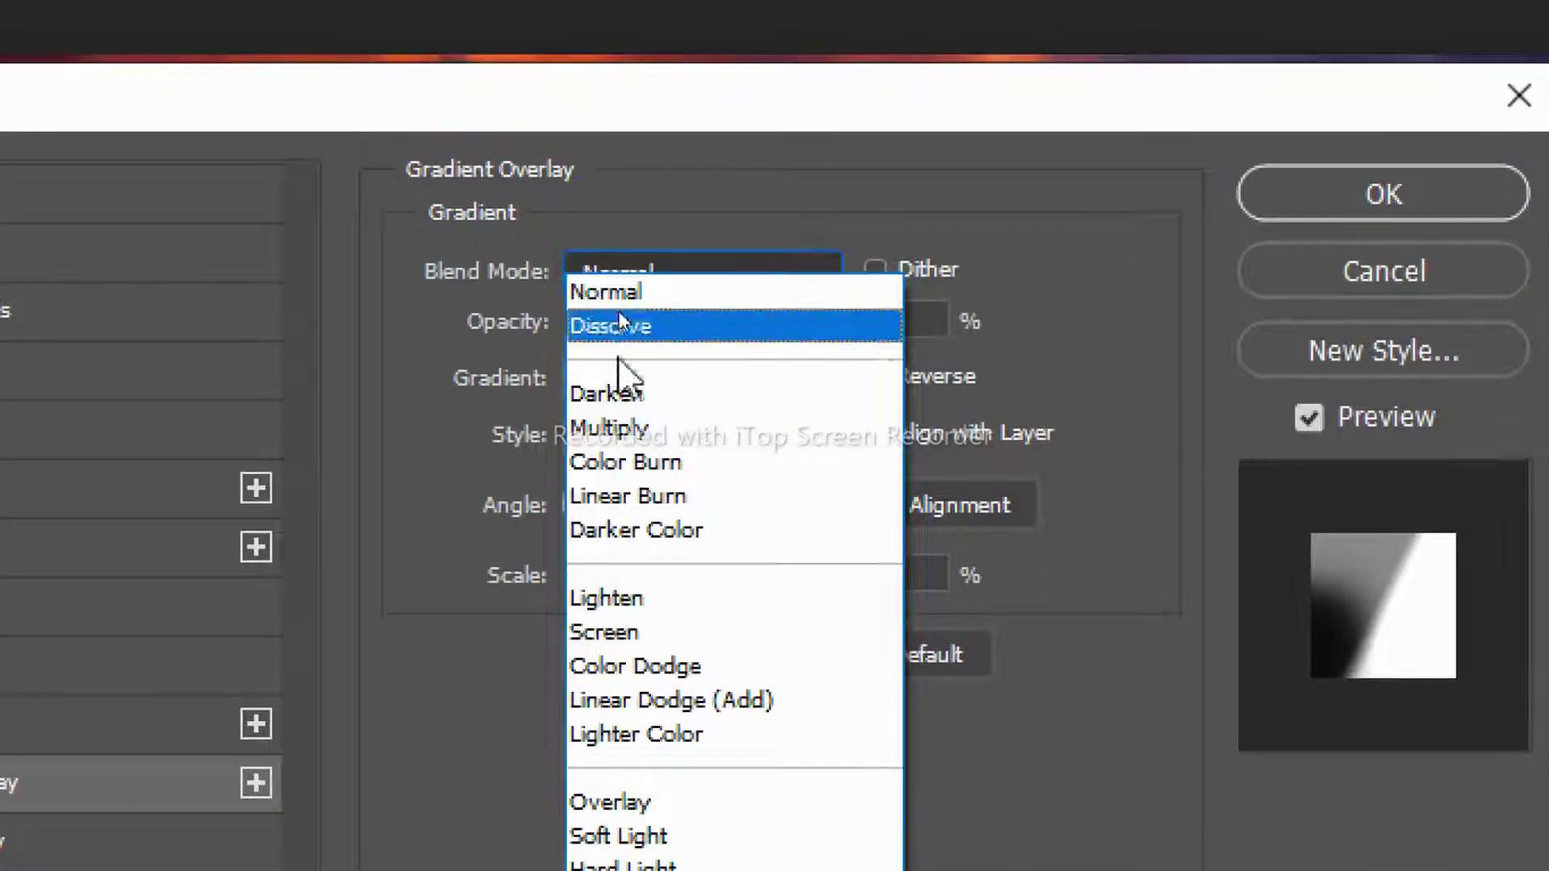
left_click(637, 493)
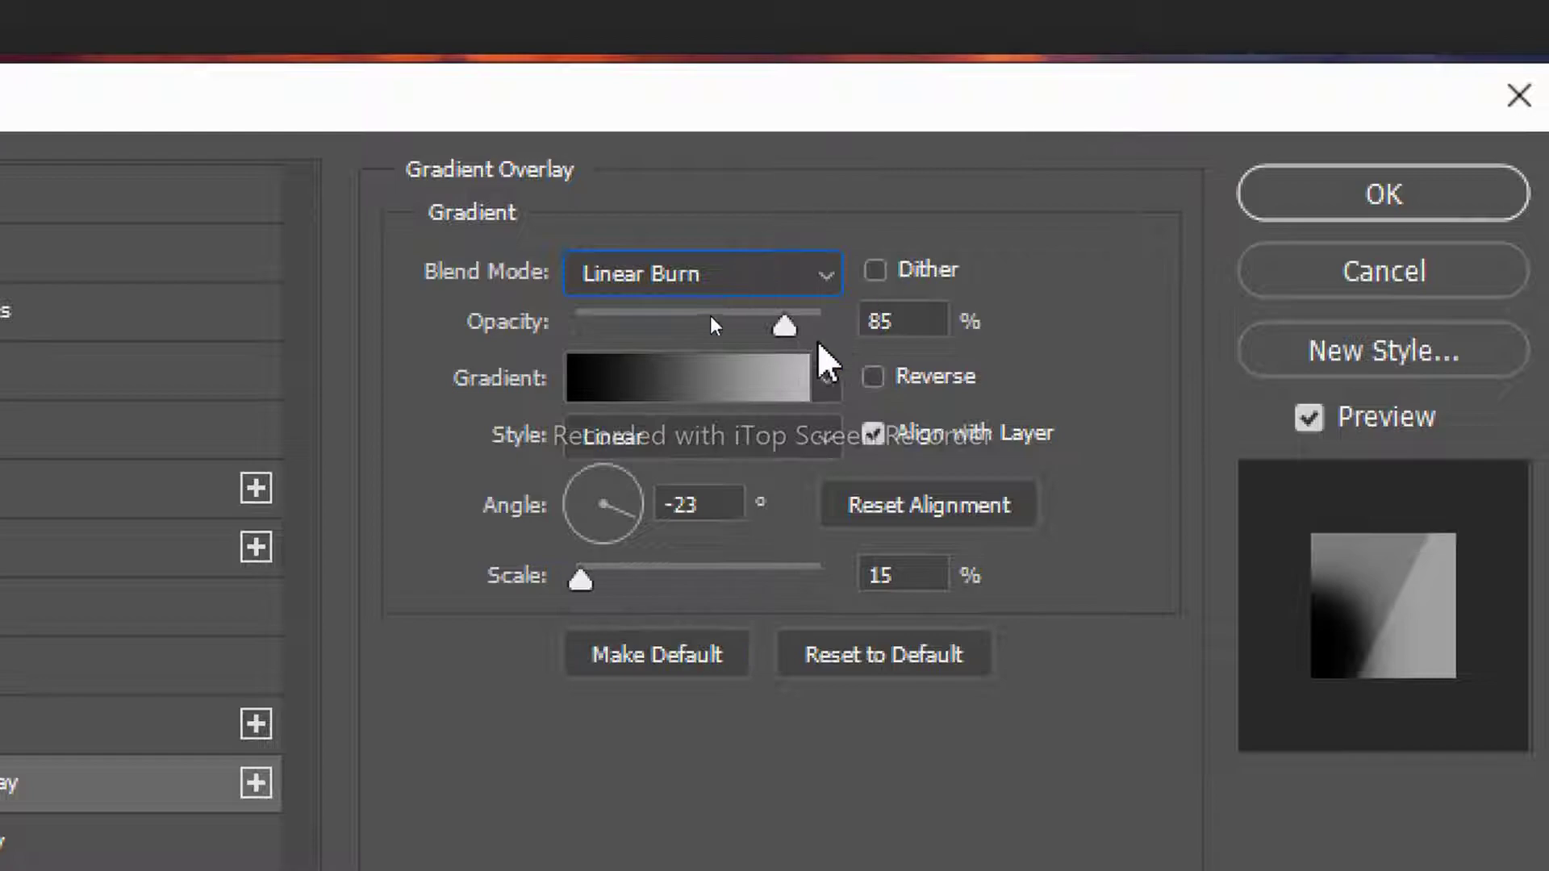
double_click(901, 319)
type("5")
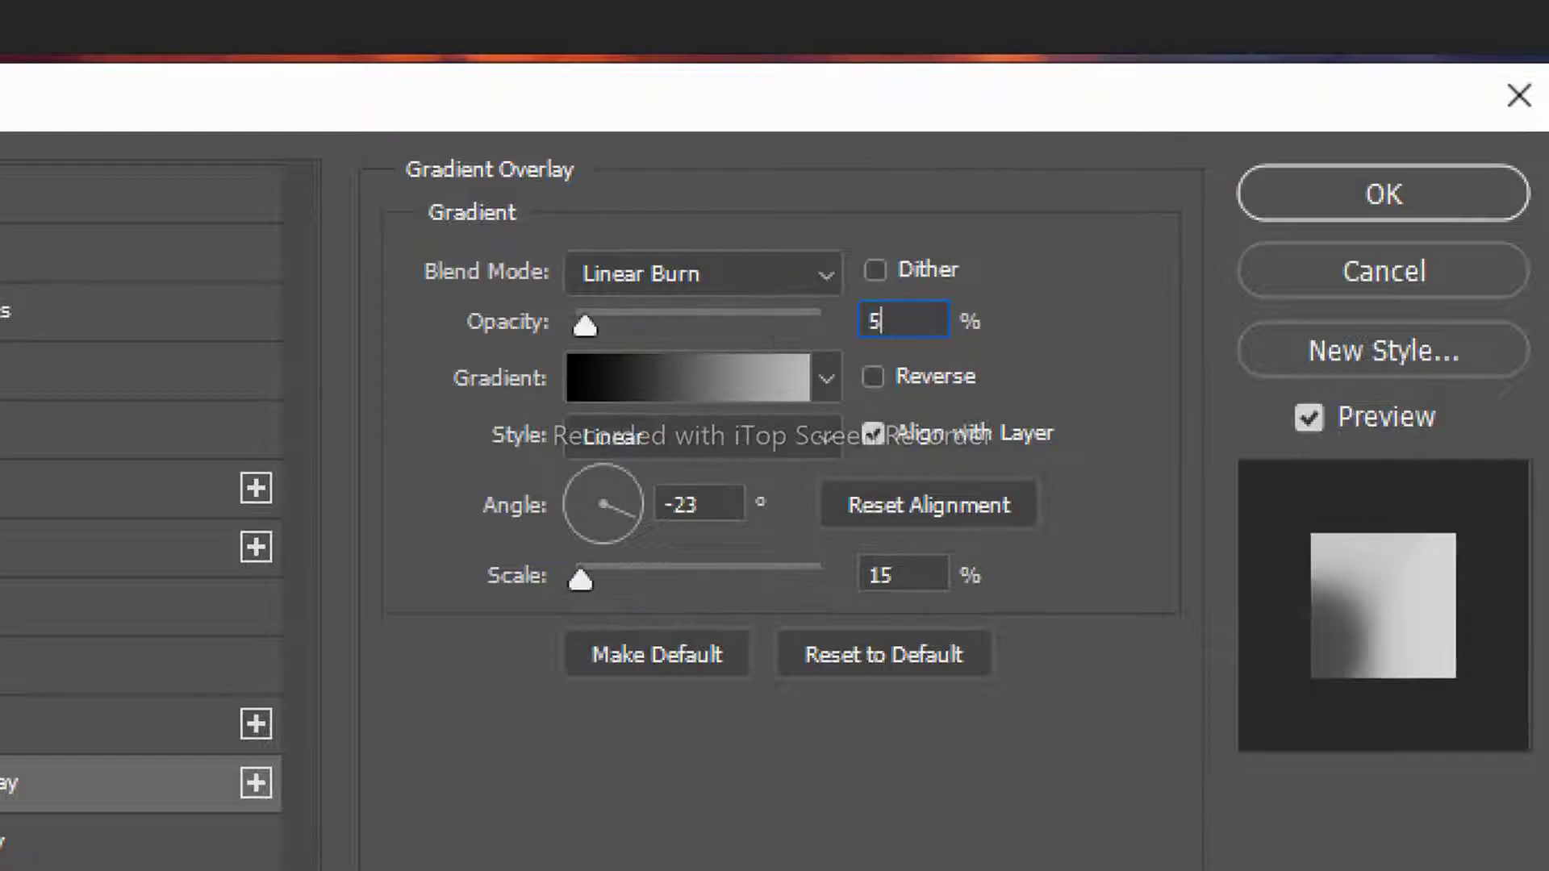
type("0")
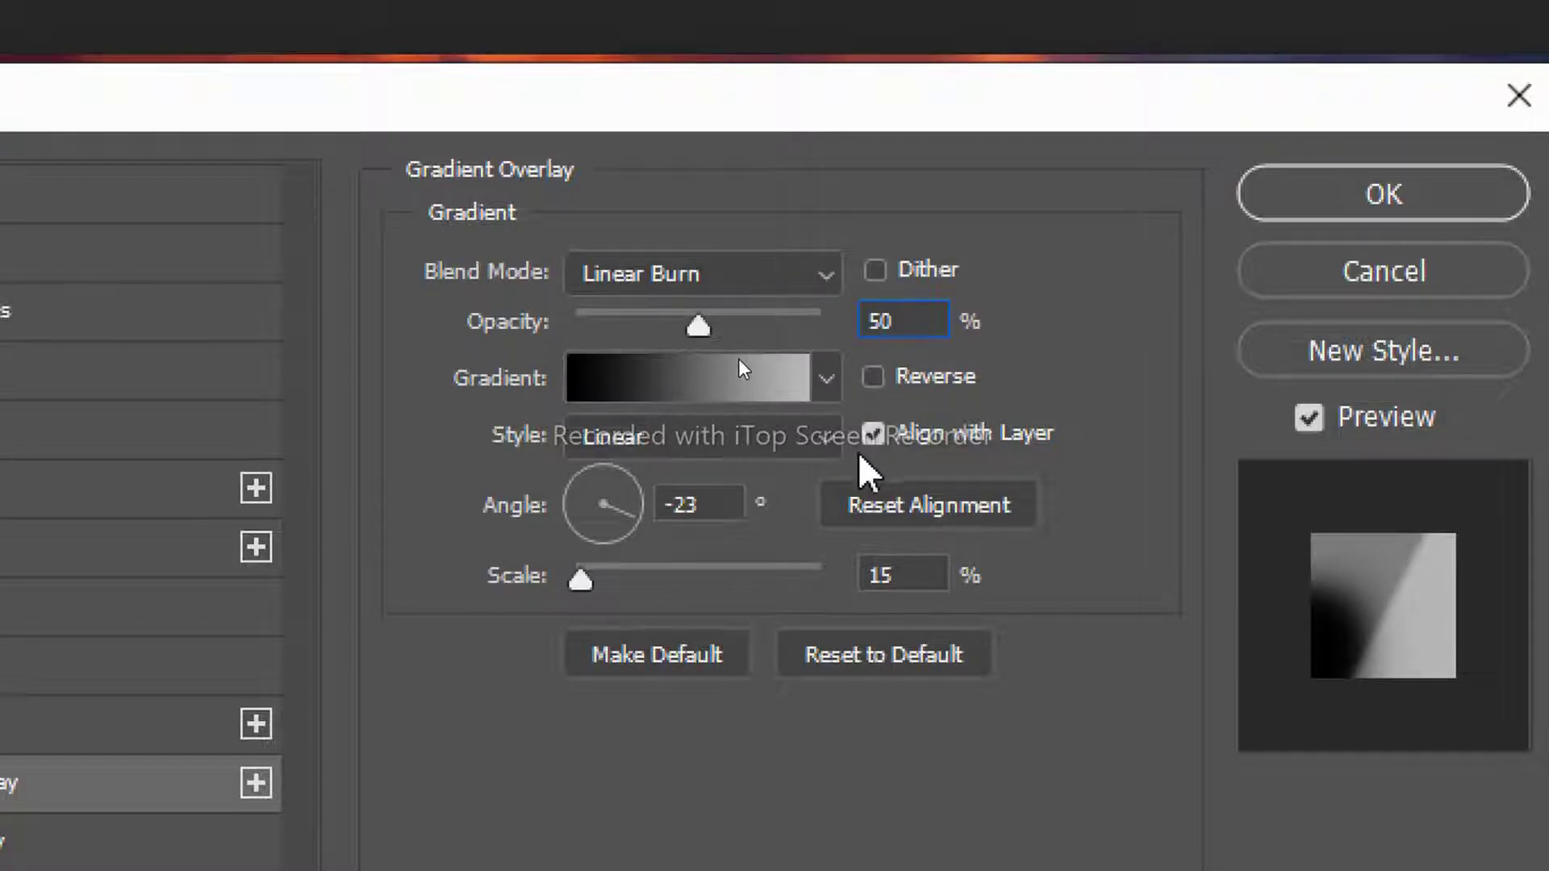
Make the gradient overlay Radial with a 60° angle and 90% scale.
left_click(812, 439)
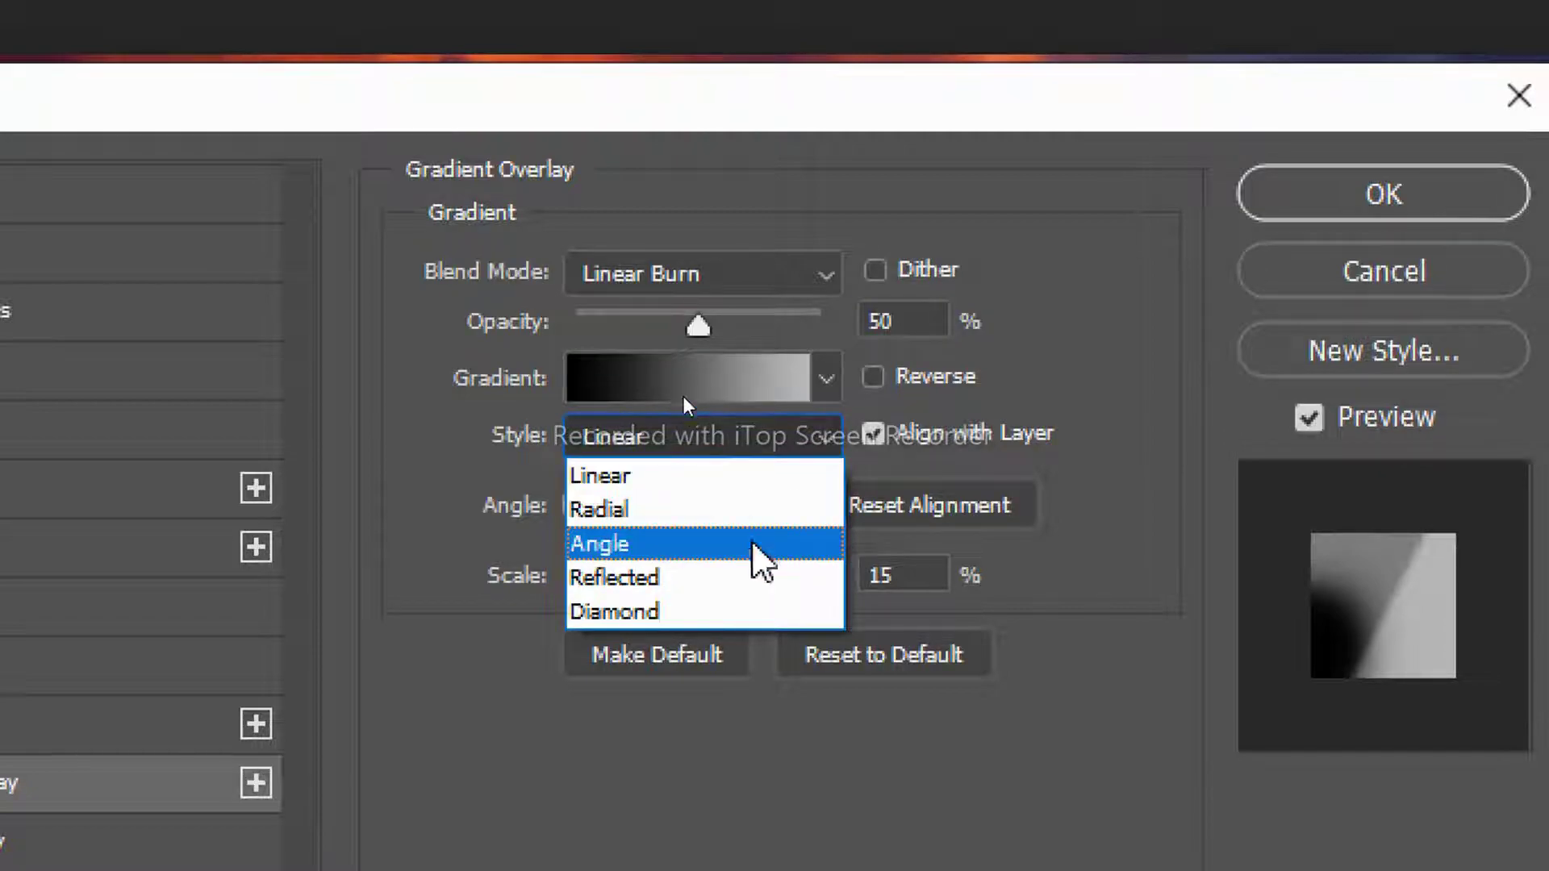
left_click(754, 514)
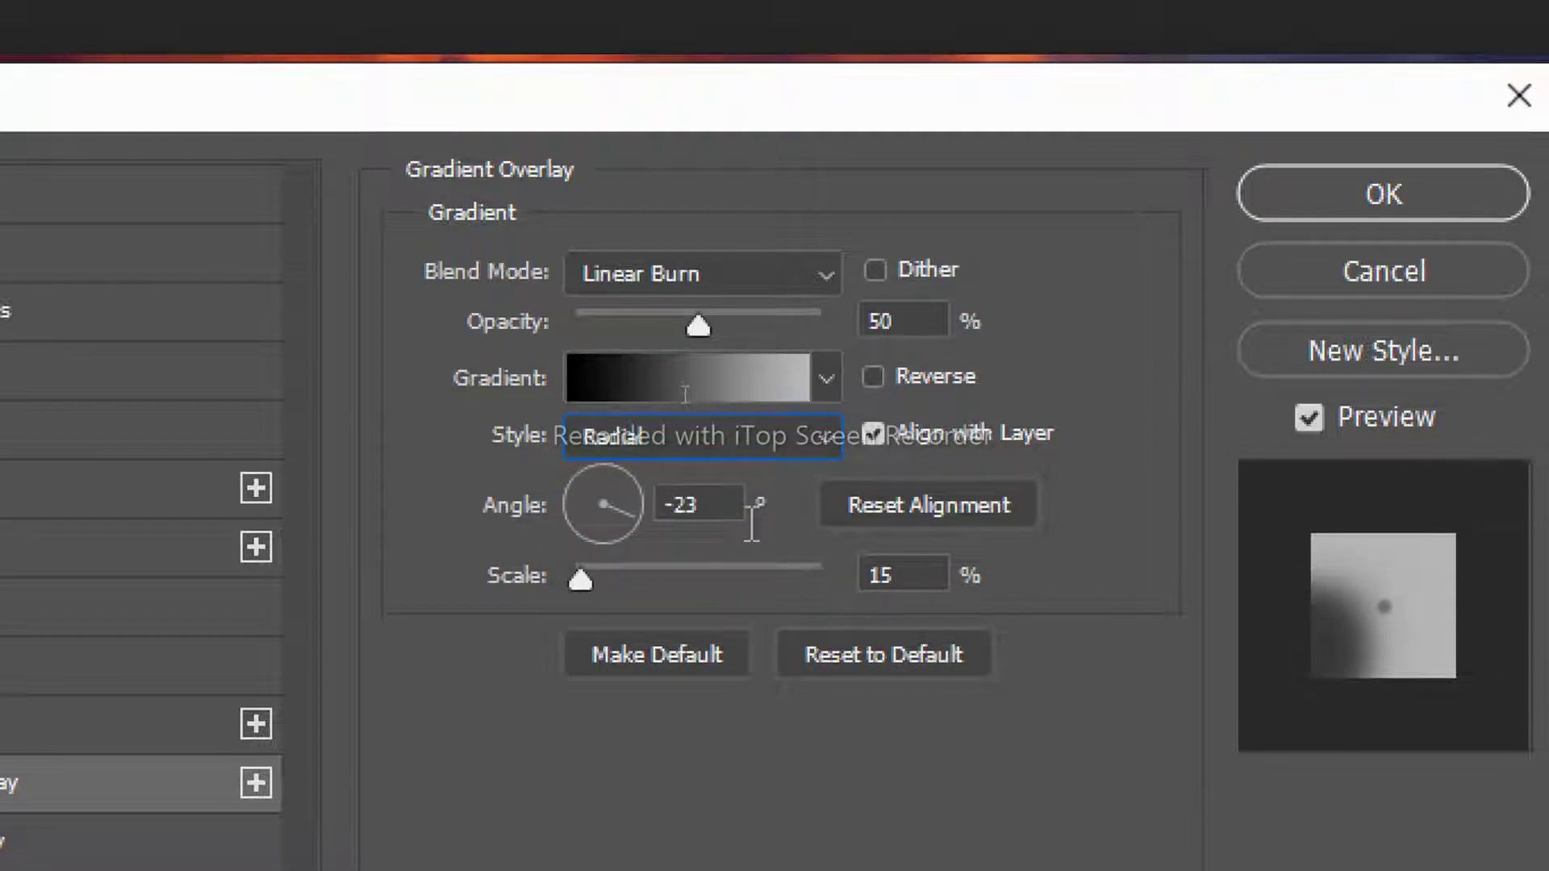
left_click(651, 503)
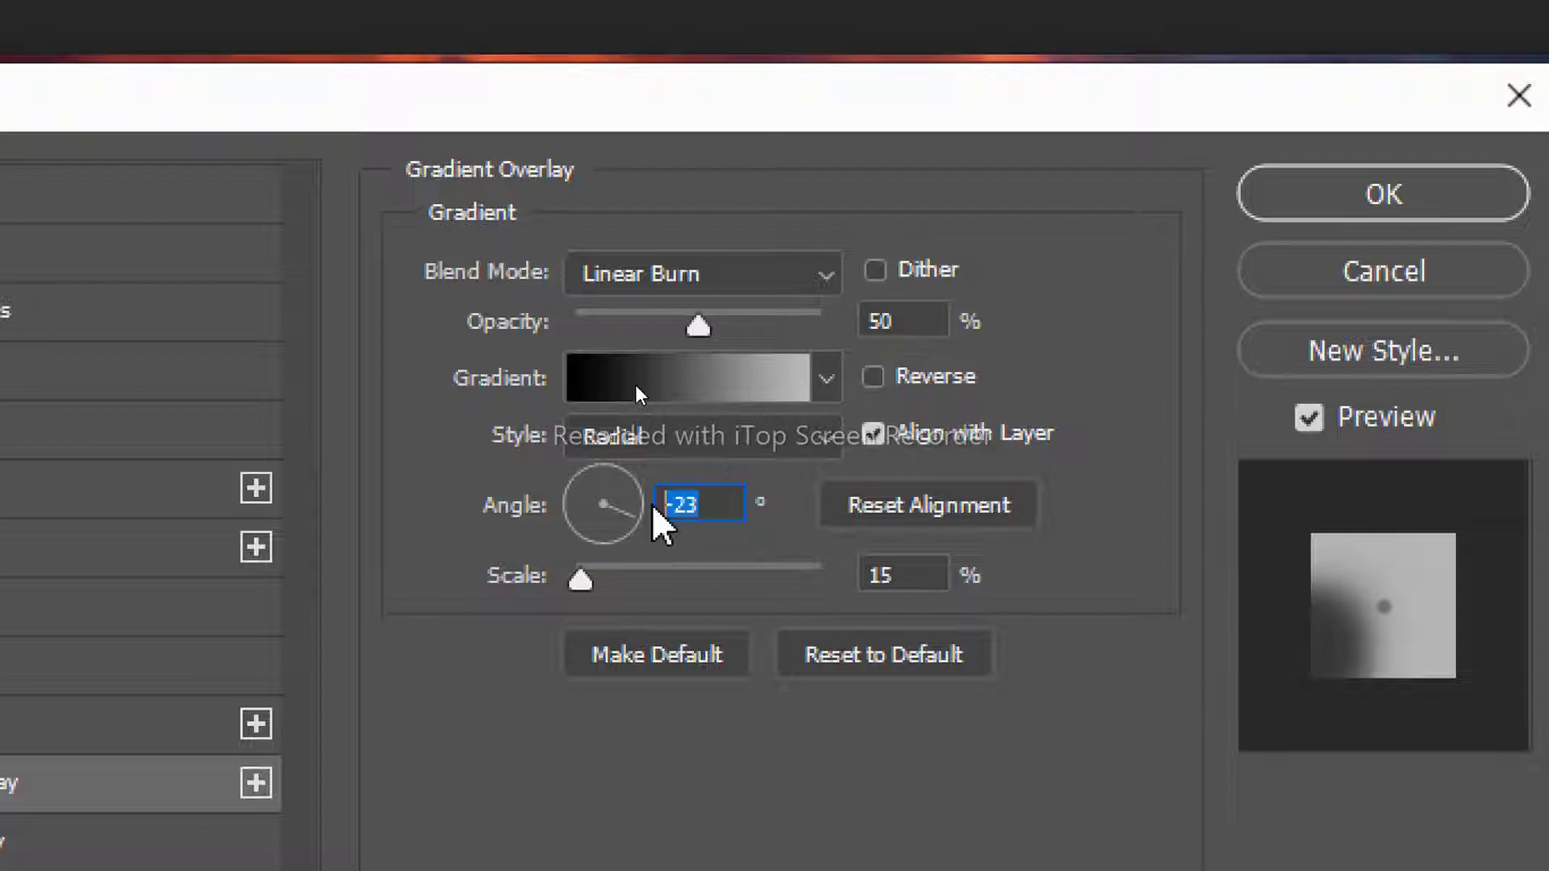
type("60")
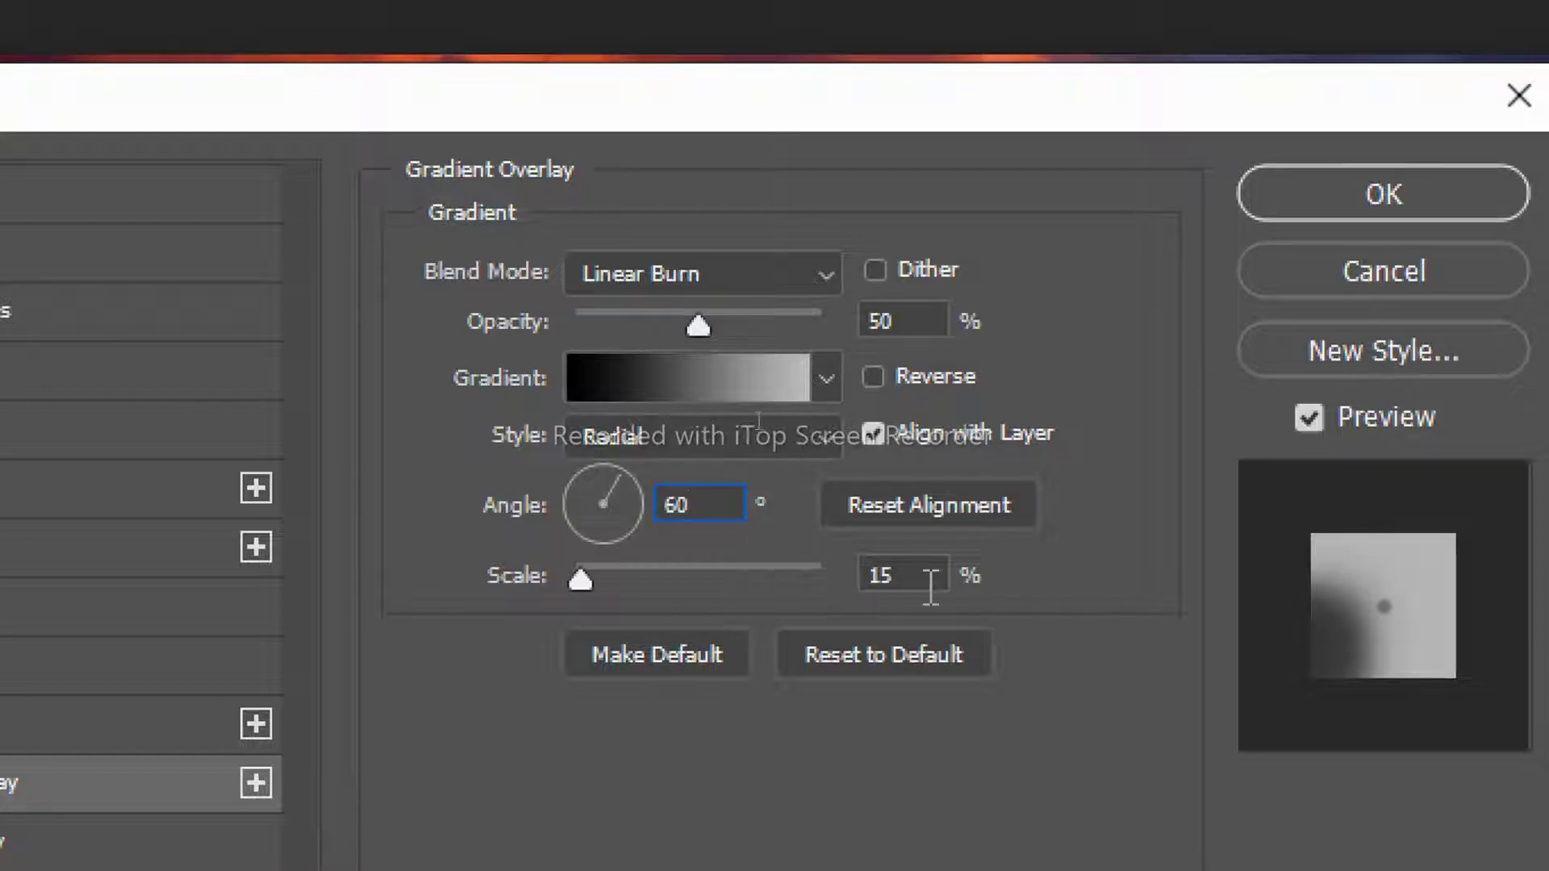
left_click_drag(897, 574, 850, 574)
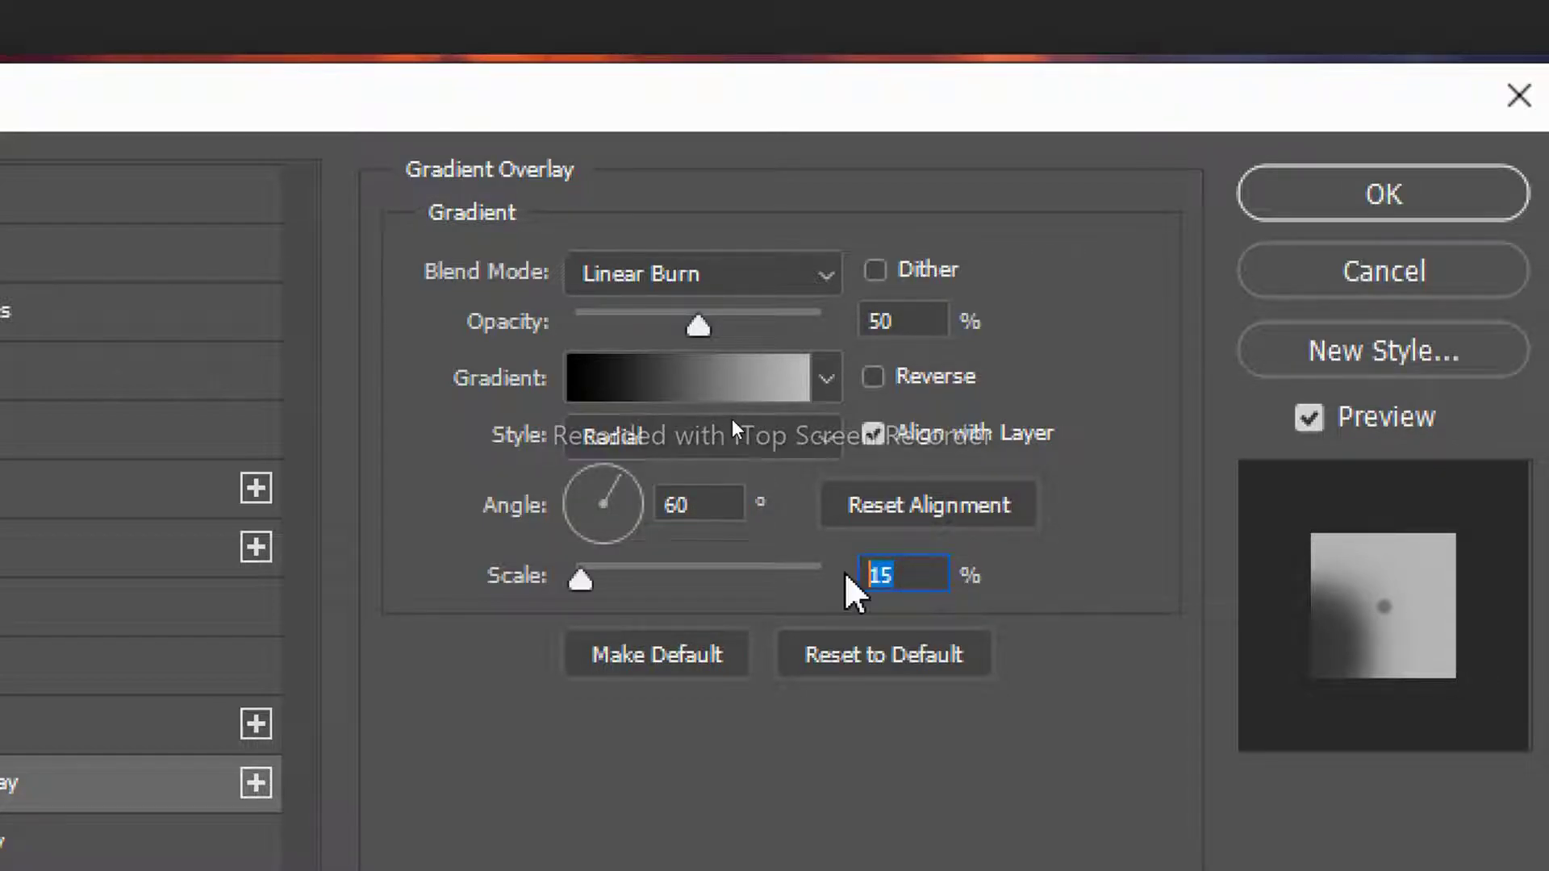
type("90")
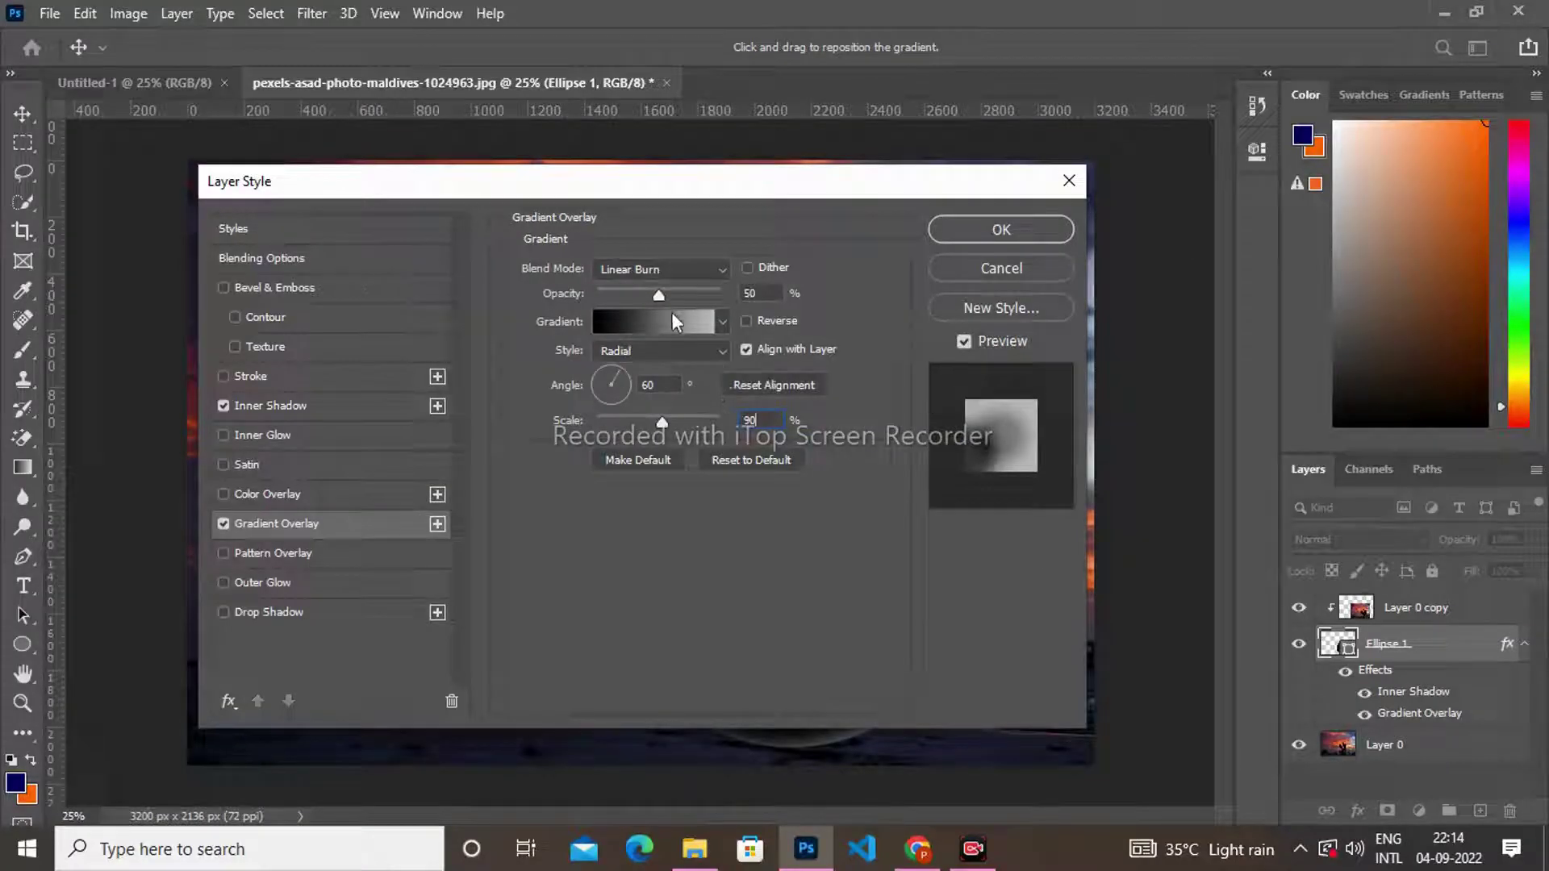
Set the gradient's middle stop to 50% location and apply the layer style.
left_click(672, 321)
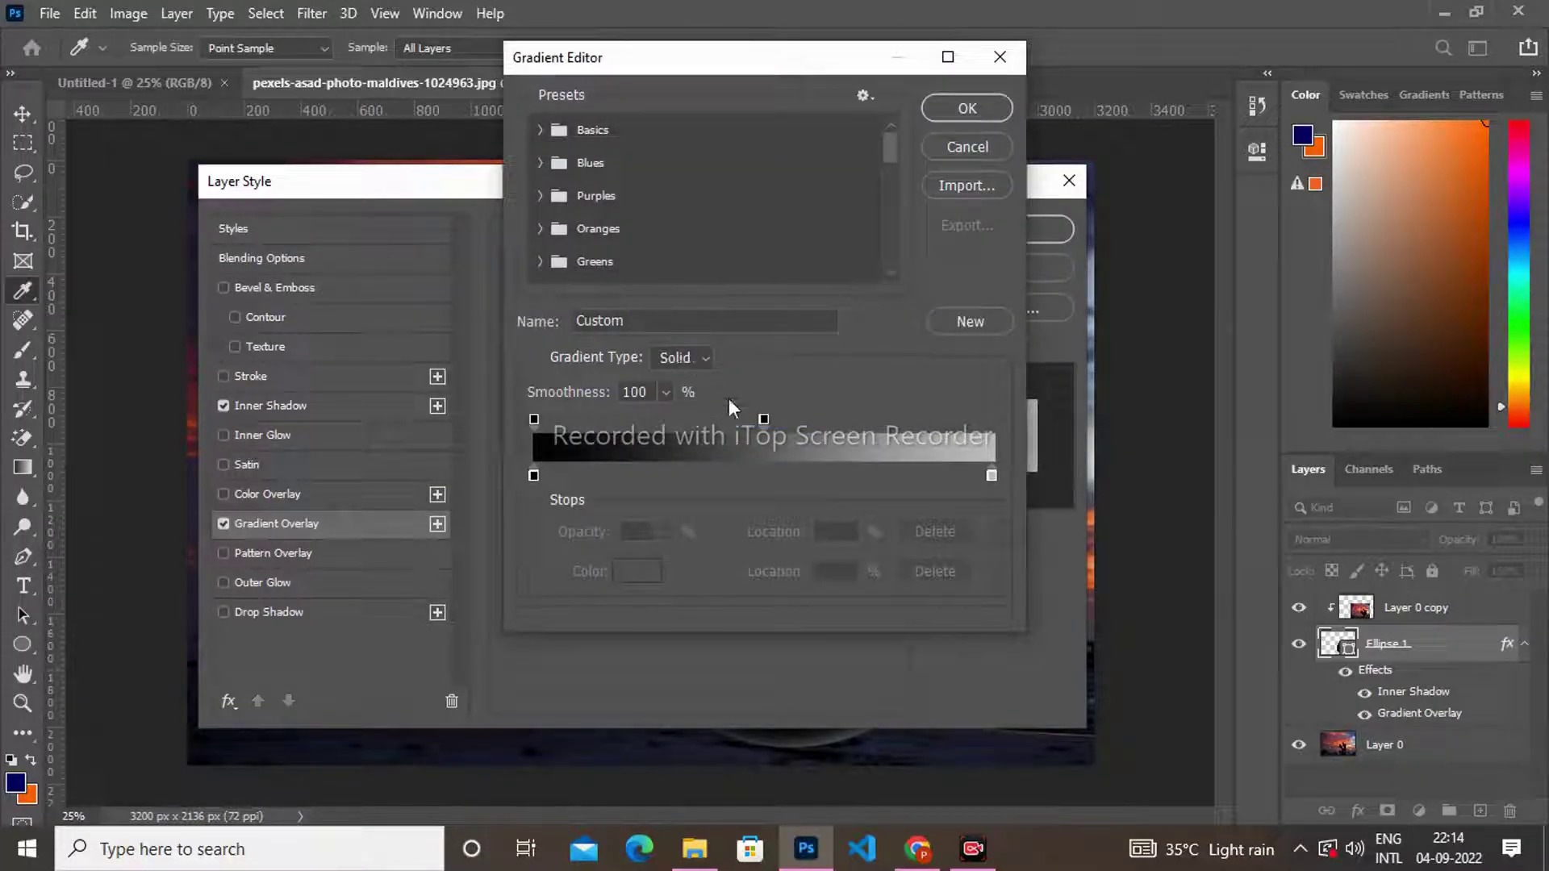
left_click(764, 419)
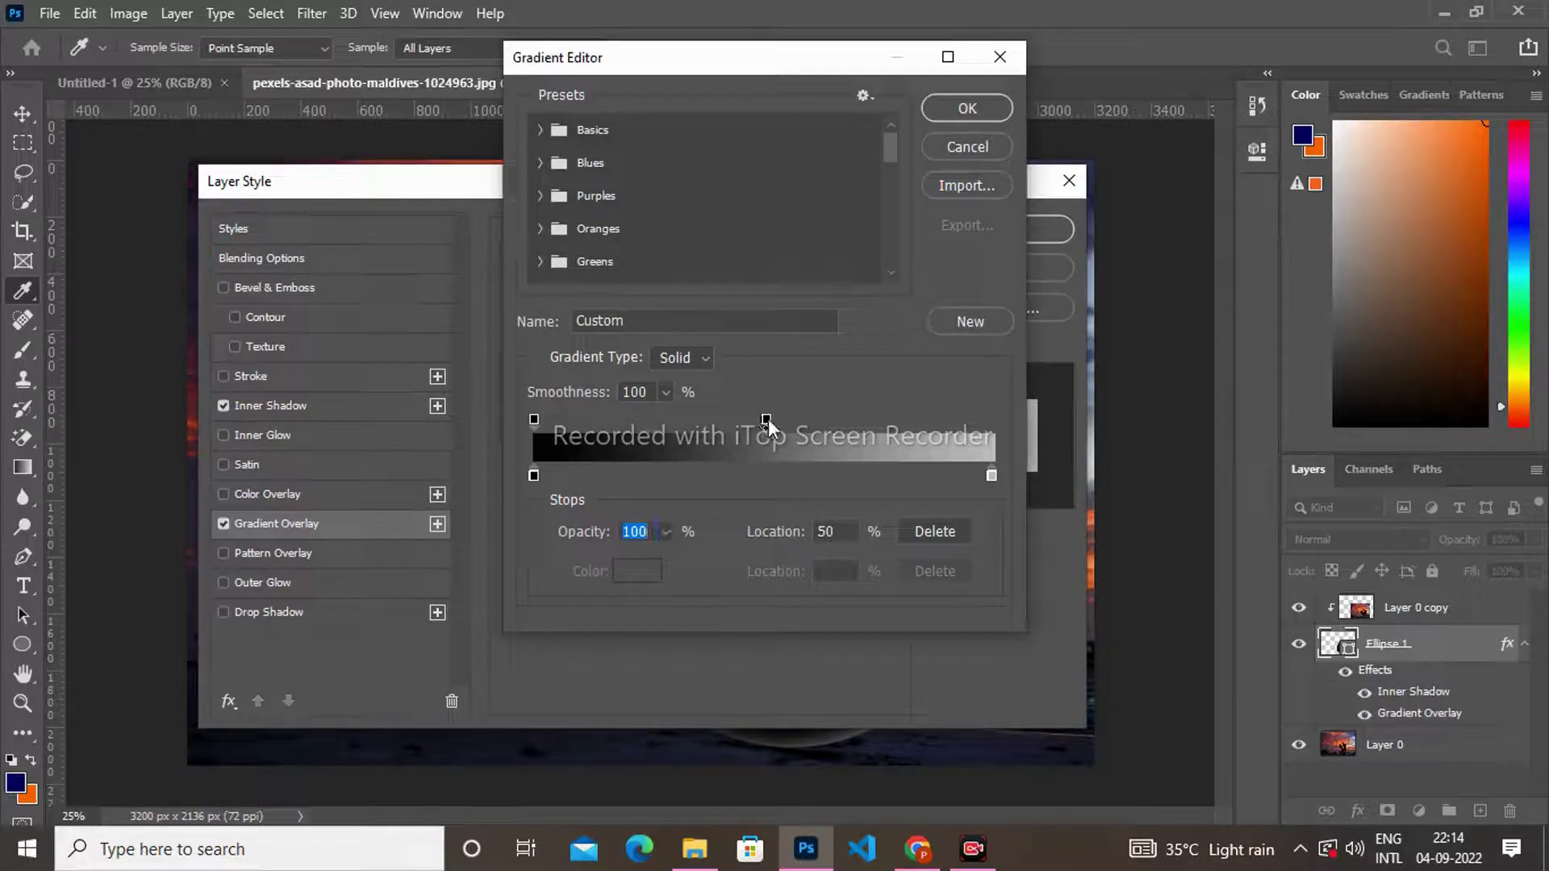
left_click(816, 533)
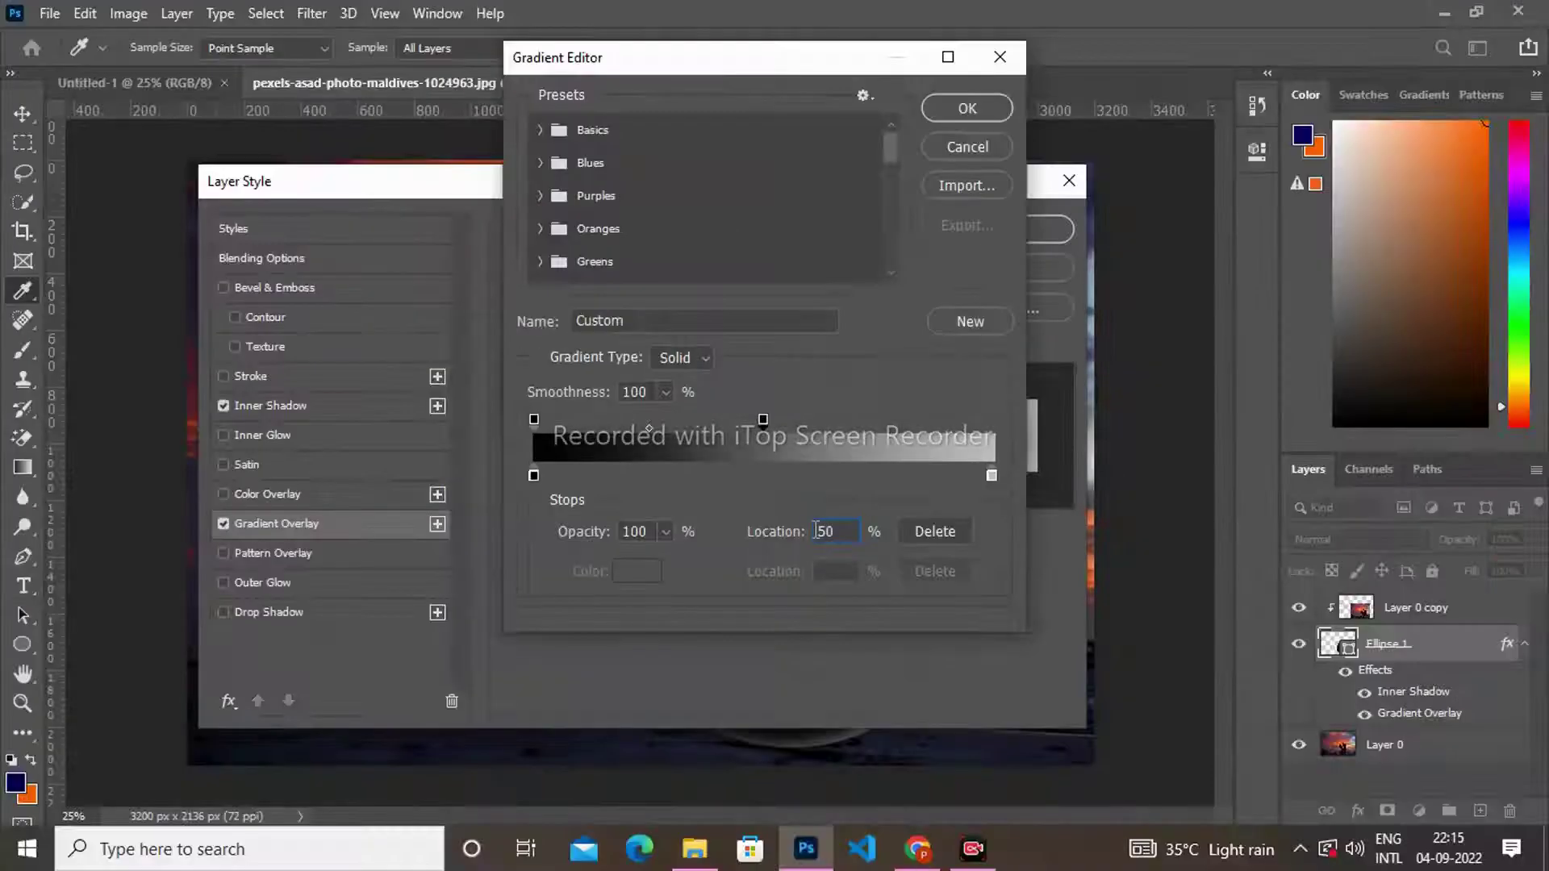
left_click(984, 113)
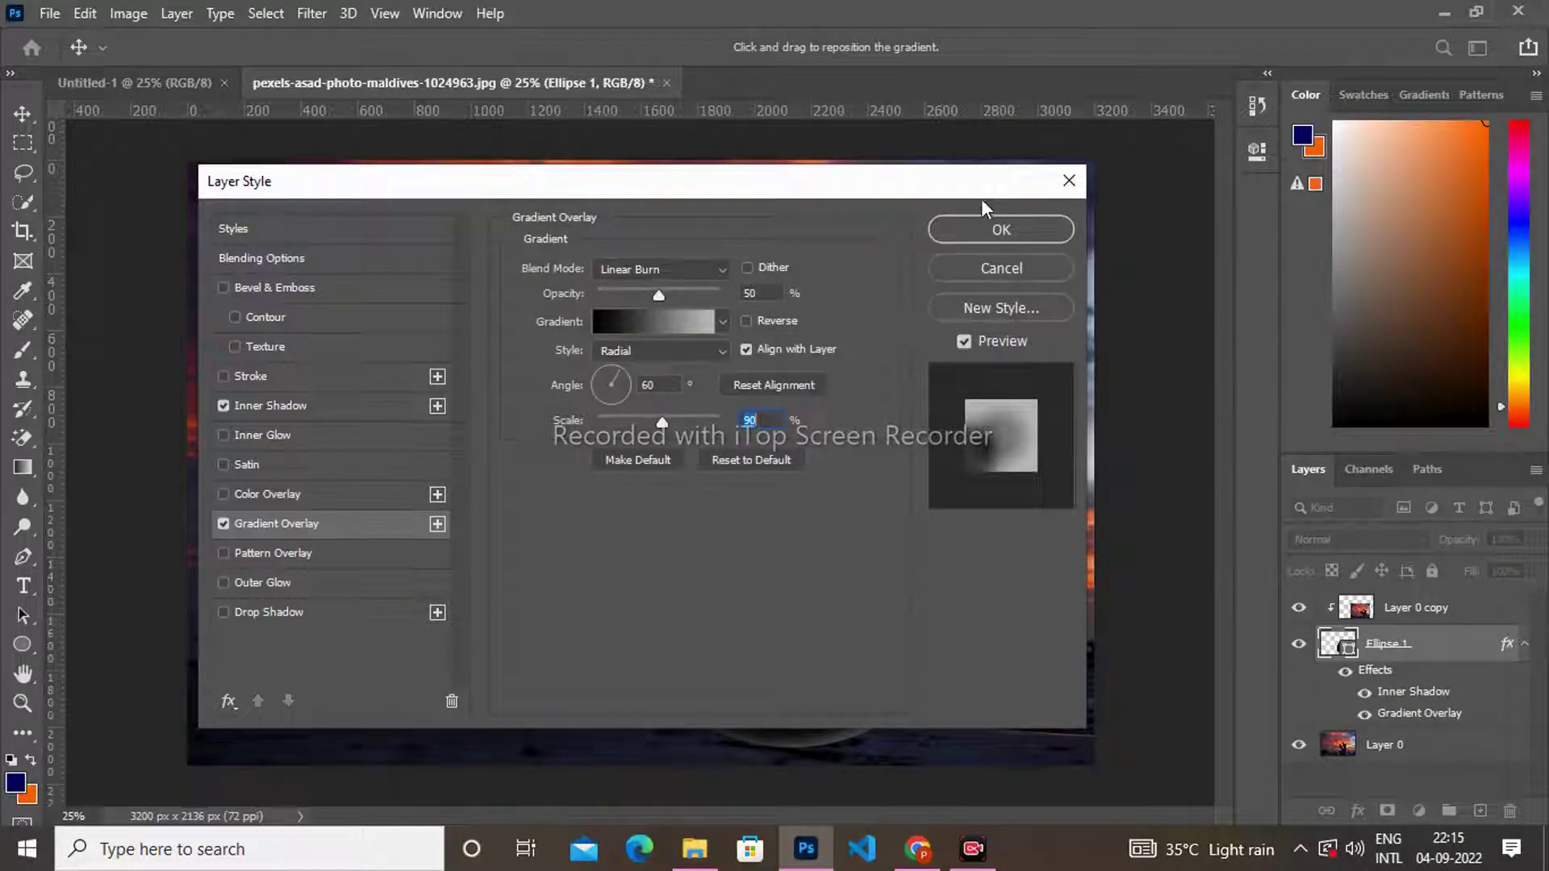
left_click(985, 223)
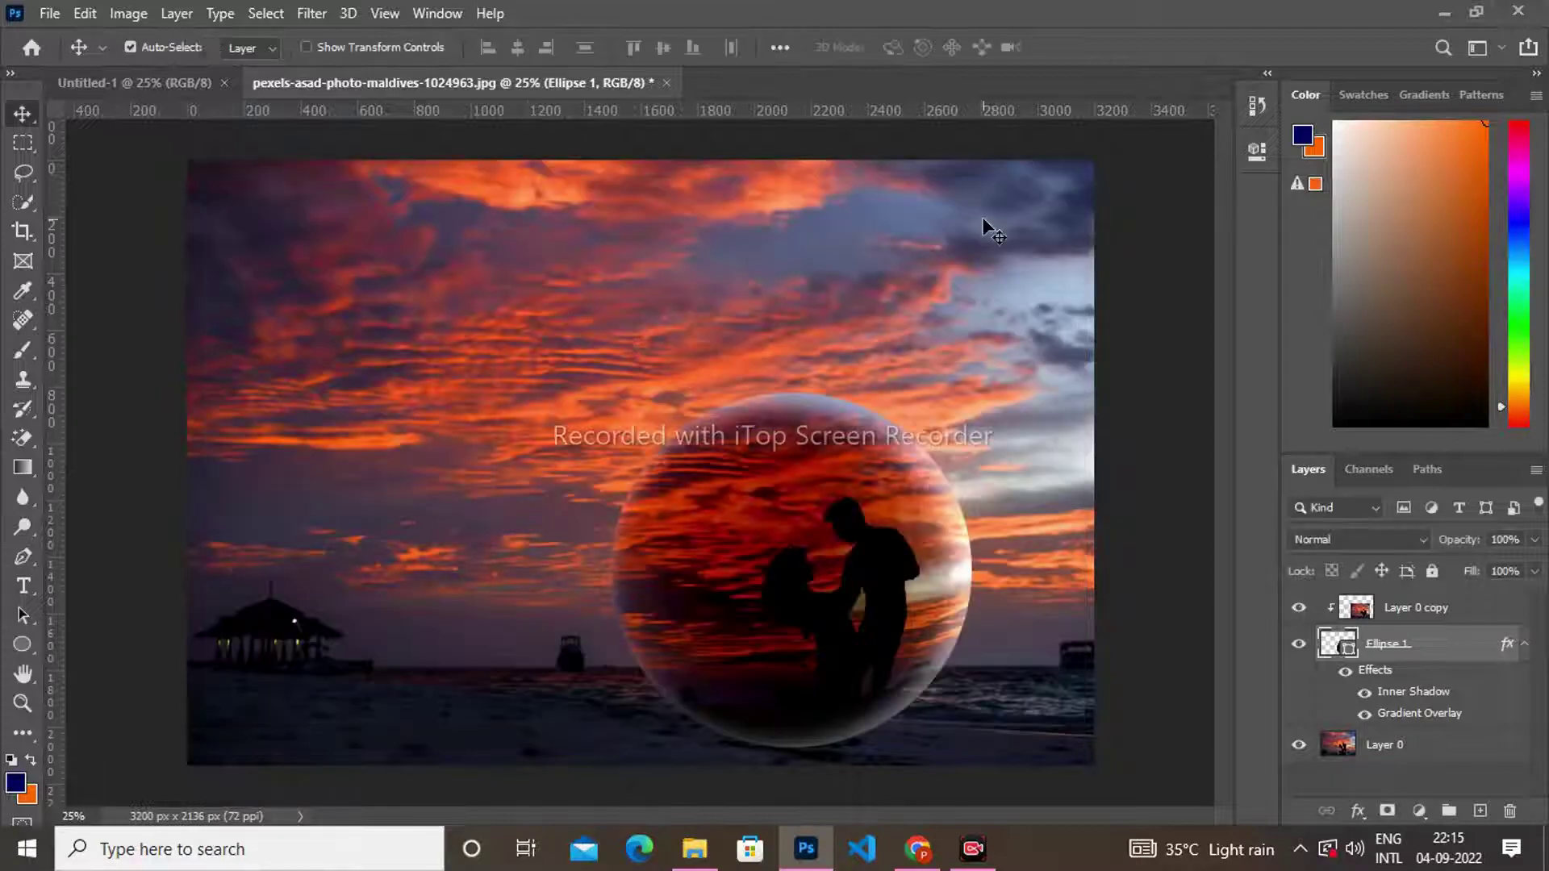
Group the circle and photo copy into Group 1 and toggle its visibility to compare.
key("ctrl+g")
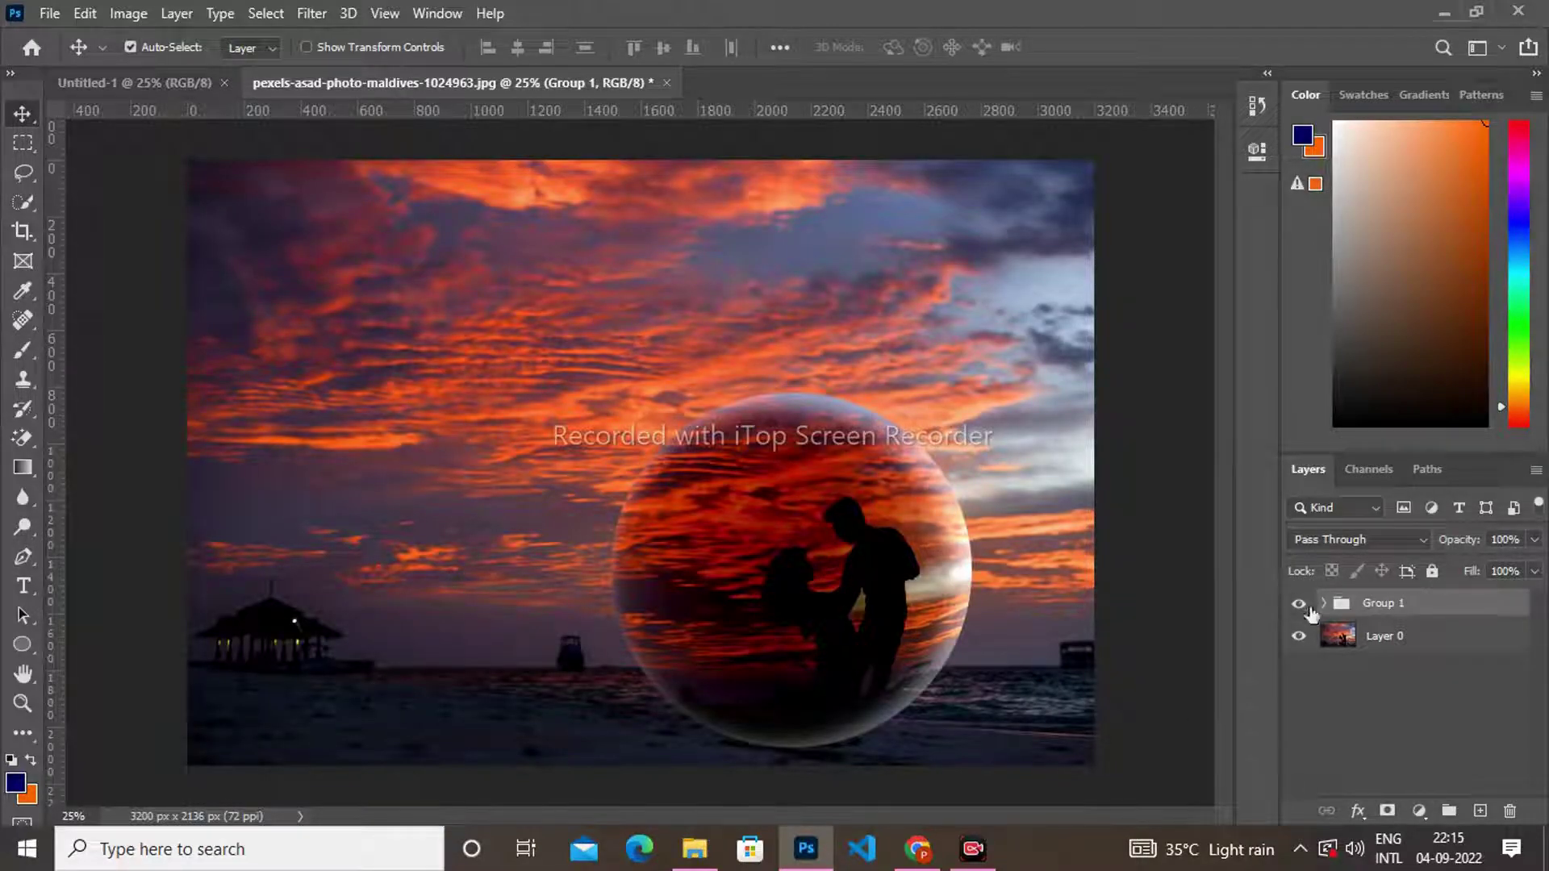
left_click(1299, 605)
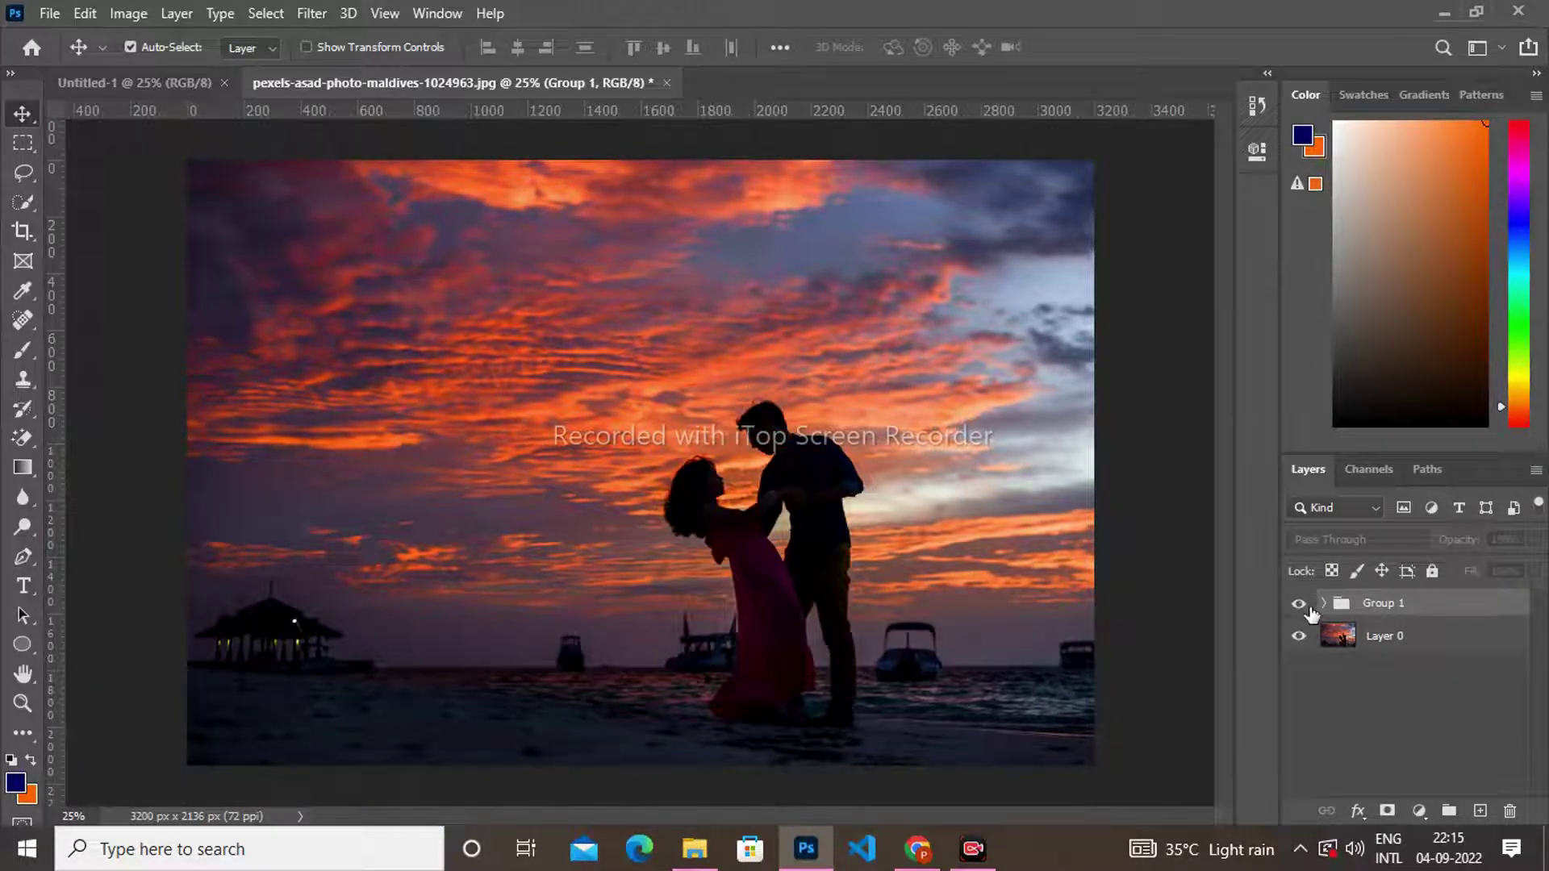
left_click(1299, 604)
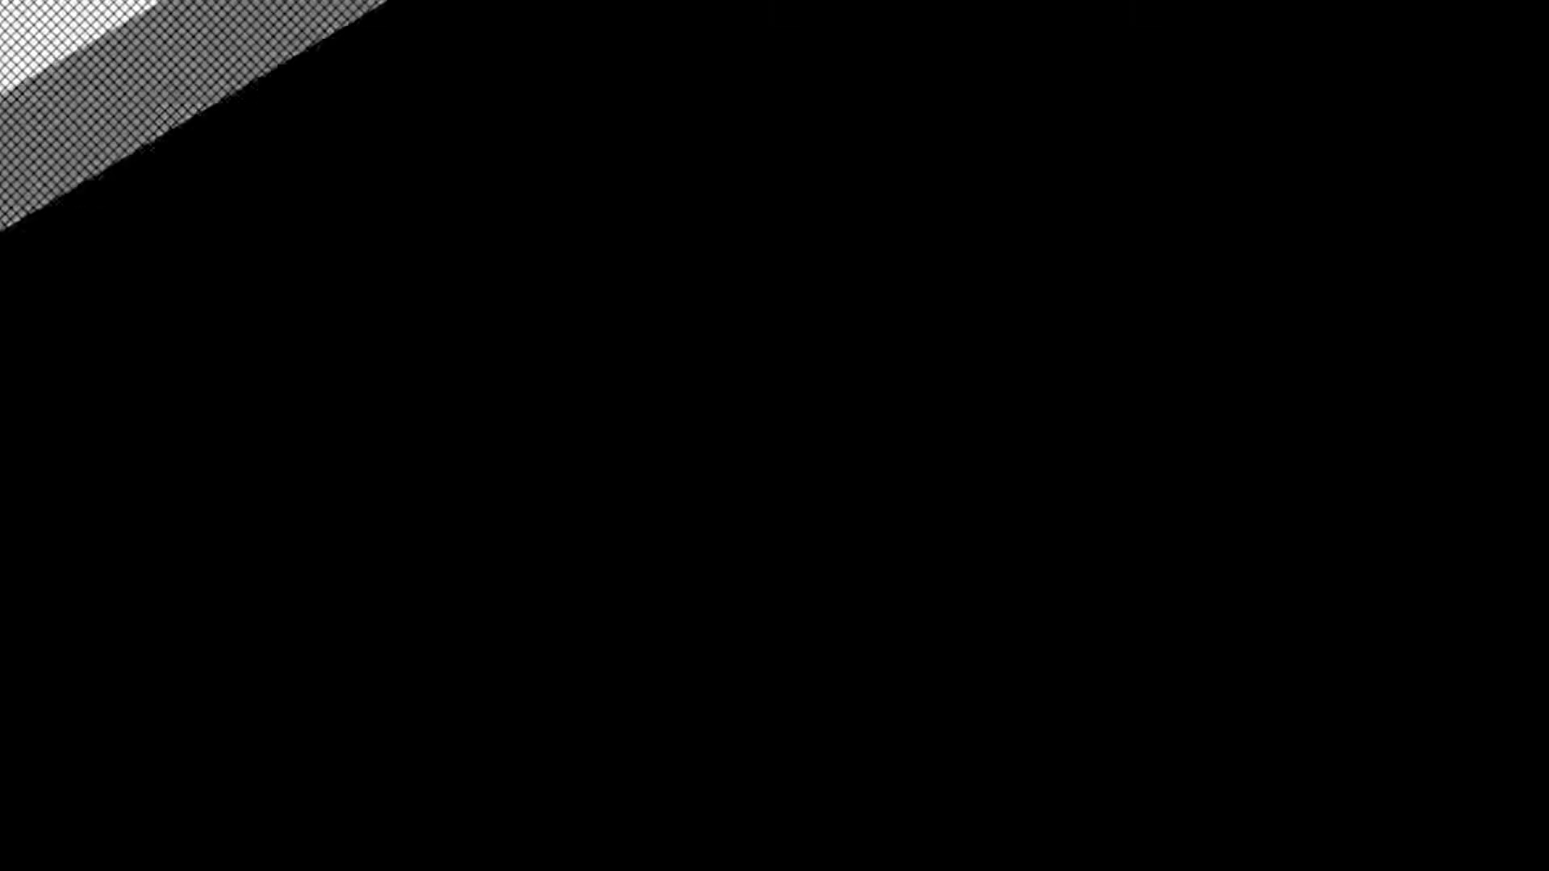